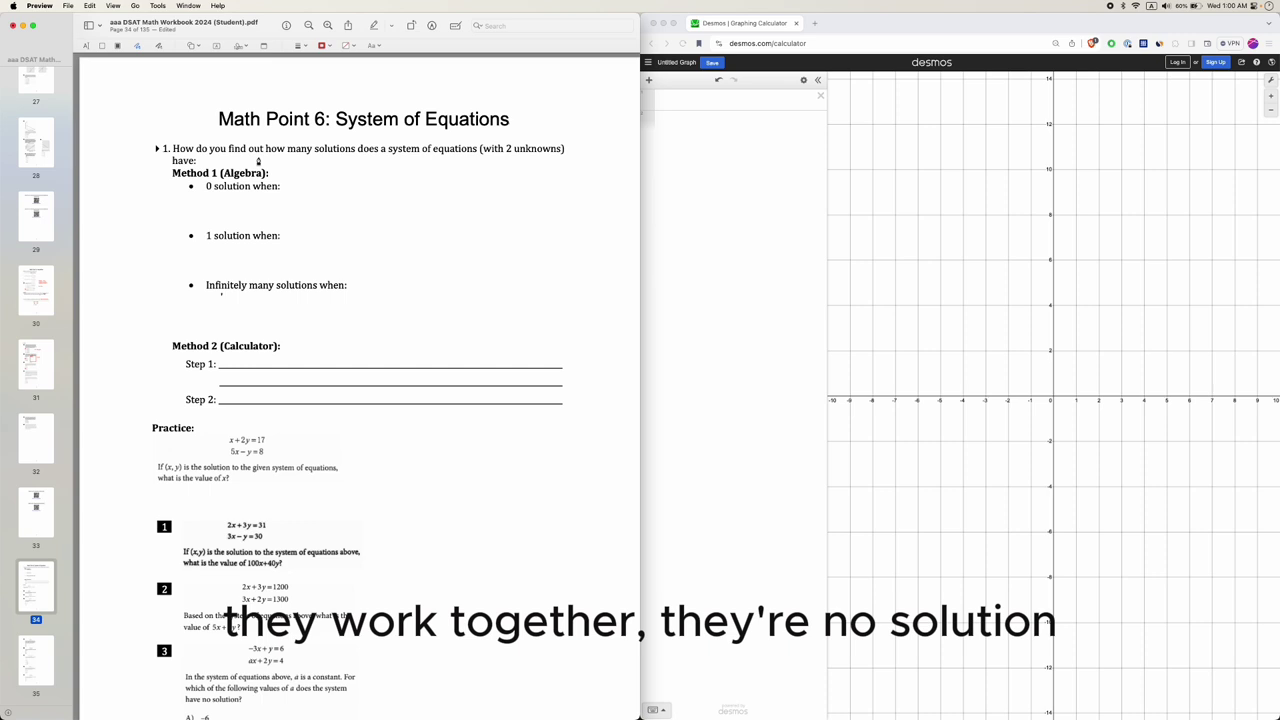
Add a text annotation reading "0 = number" under "0 solution when:" in the Algebra method section
{"action": "left_click", "coordinate": [216, 46]}
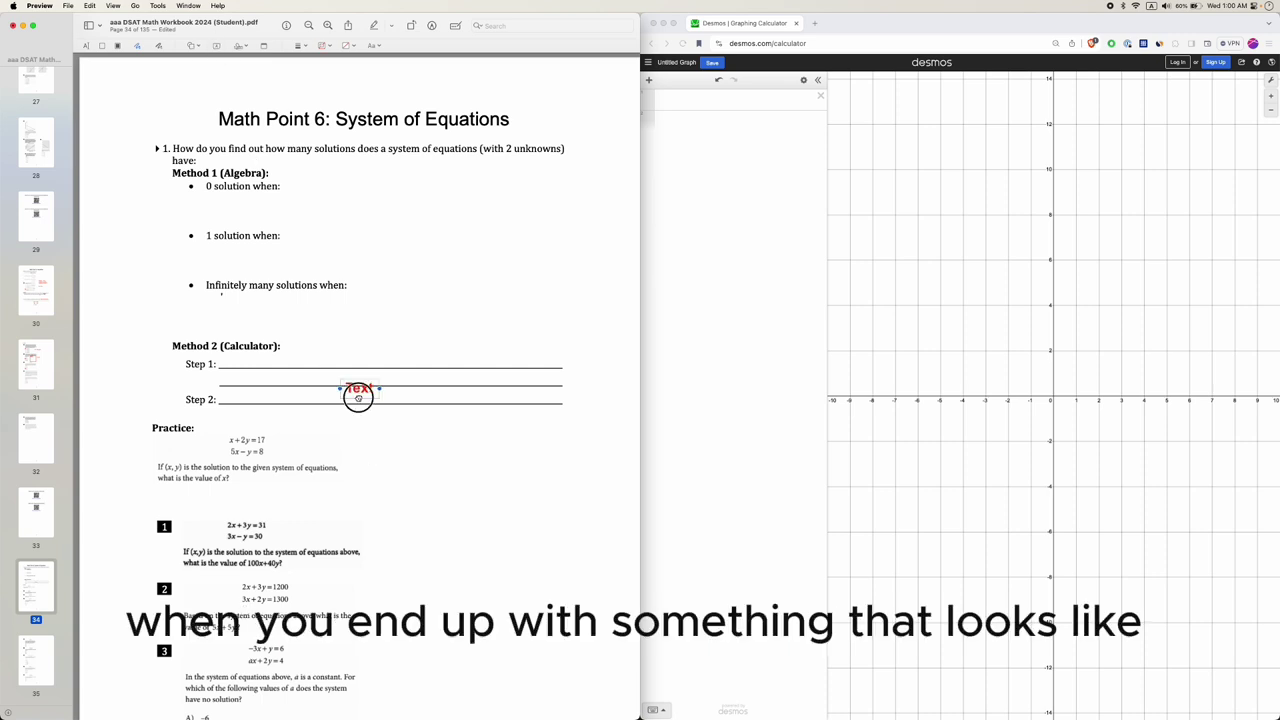
{"action": "left_click_drag", "start_coordinate": [359, 396], "coordinate": [300, 214]}
{"action": "double_click", "coordinate": [300, 214]}
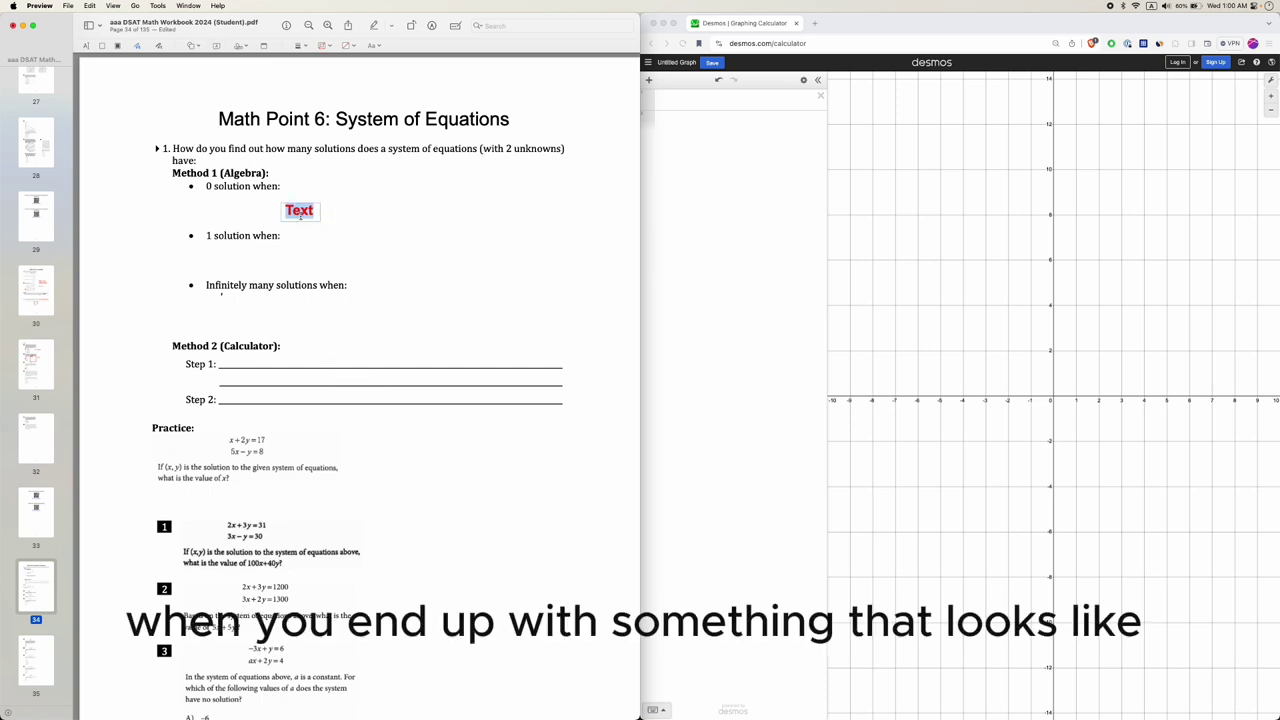
{"action": "key", "text": "BackSpace"}
{"action": "type", "text": "0 = number"}
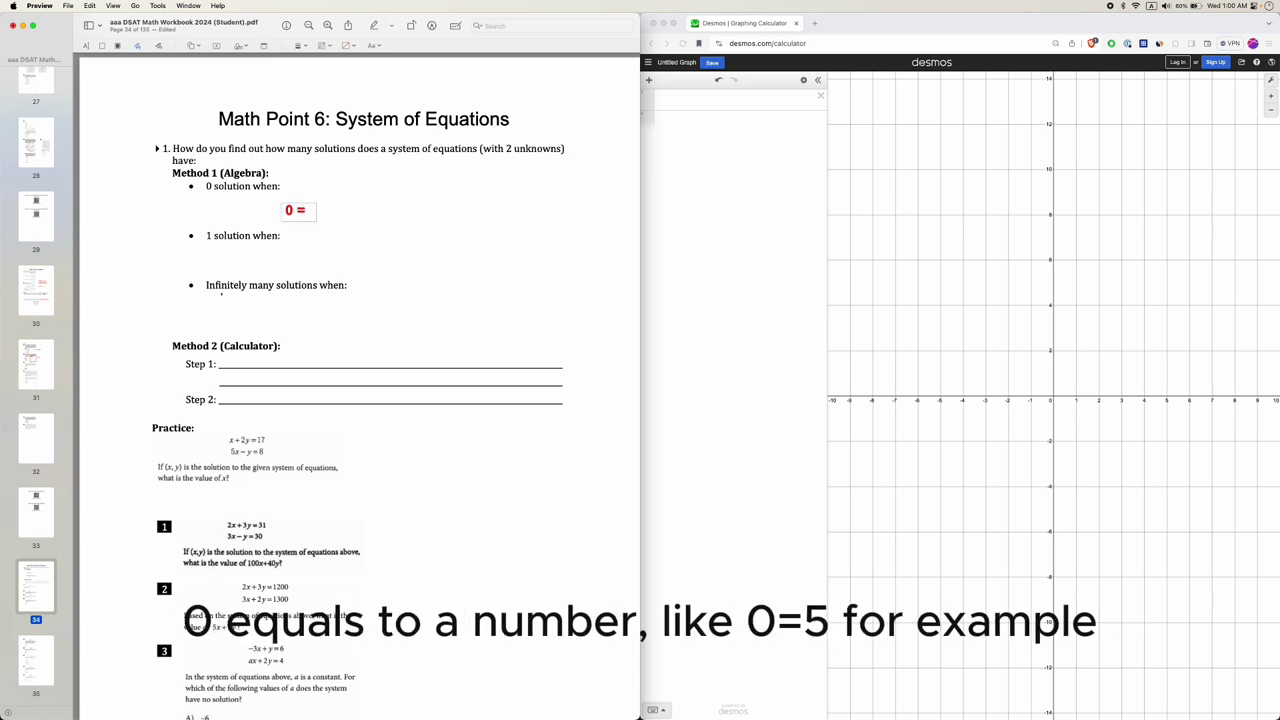
{"action": "left_click", "coordinate": [351, 191]}
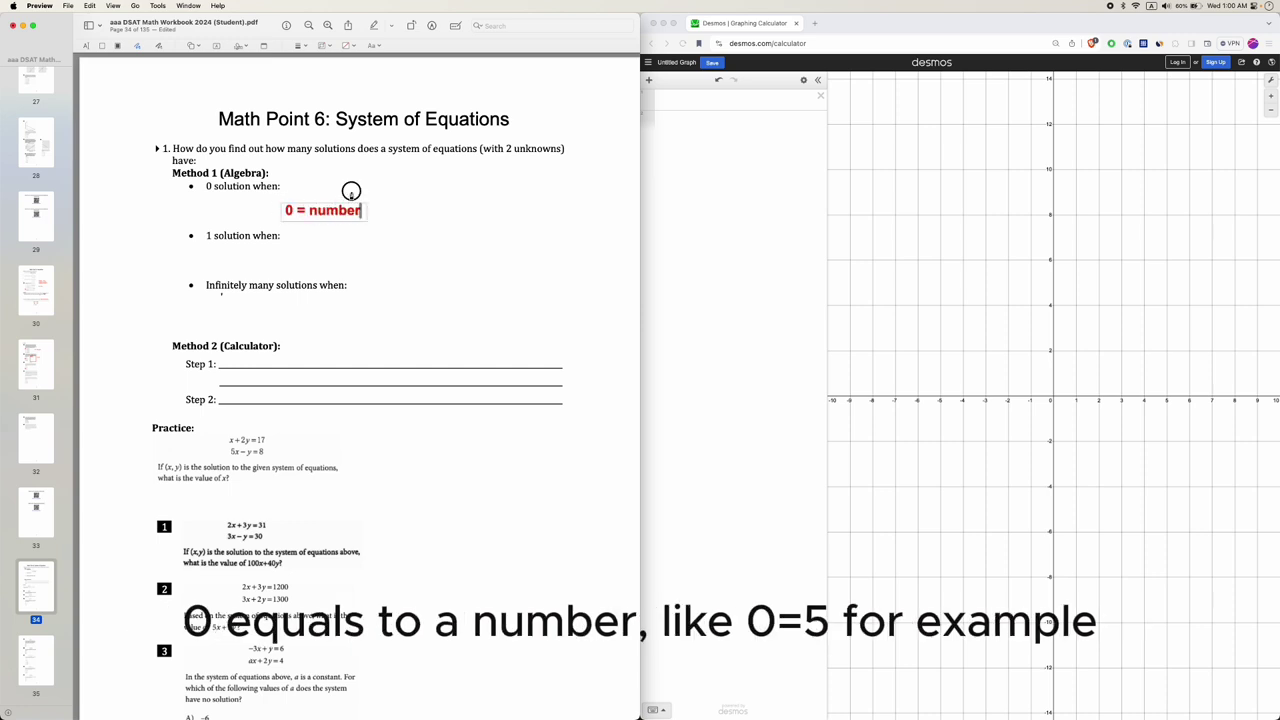
Duplicate the "0 = number" annotation under "1 solution when:" and change the copy to "x = number"
{"action": "left_click", "coordinate": [324, 214]}
{"action": "left_click_drag", "start_coordinate": [321, 217], "coordinate": [323, 257]}
{"action": "type", "text": "x = number"}
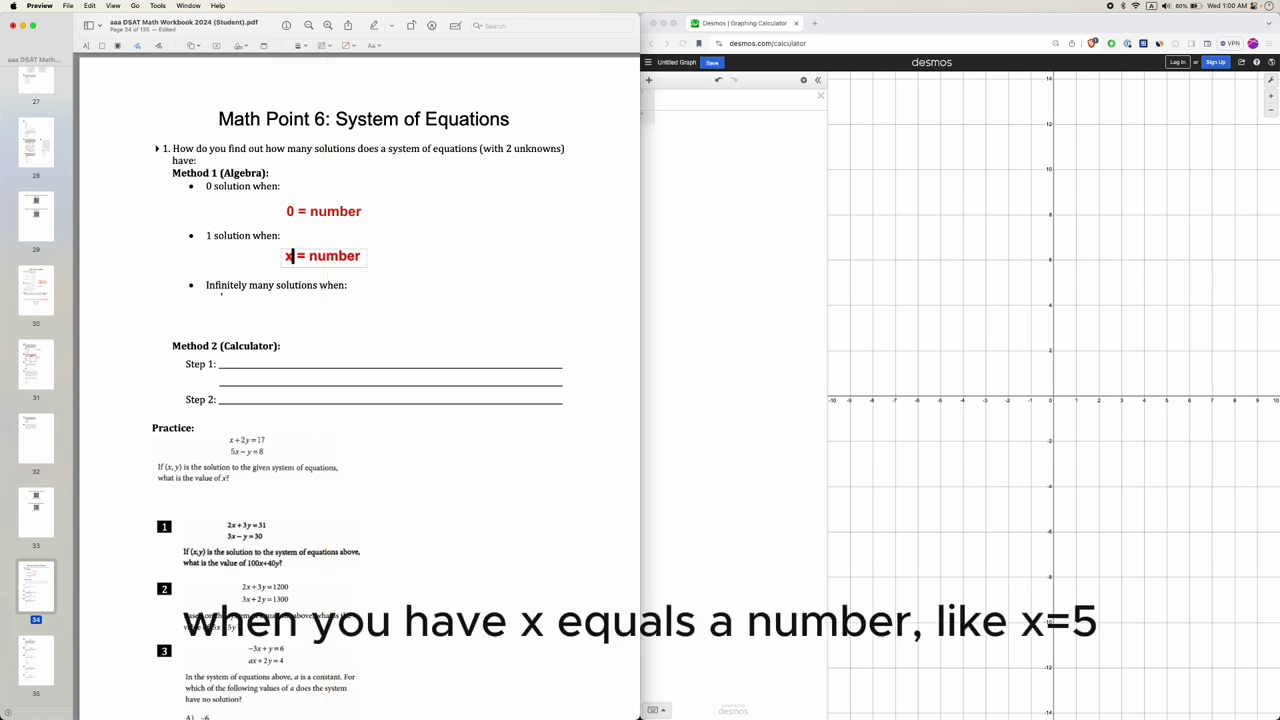
{"action": "left_click", "coordinate": [417, 229]}
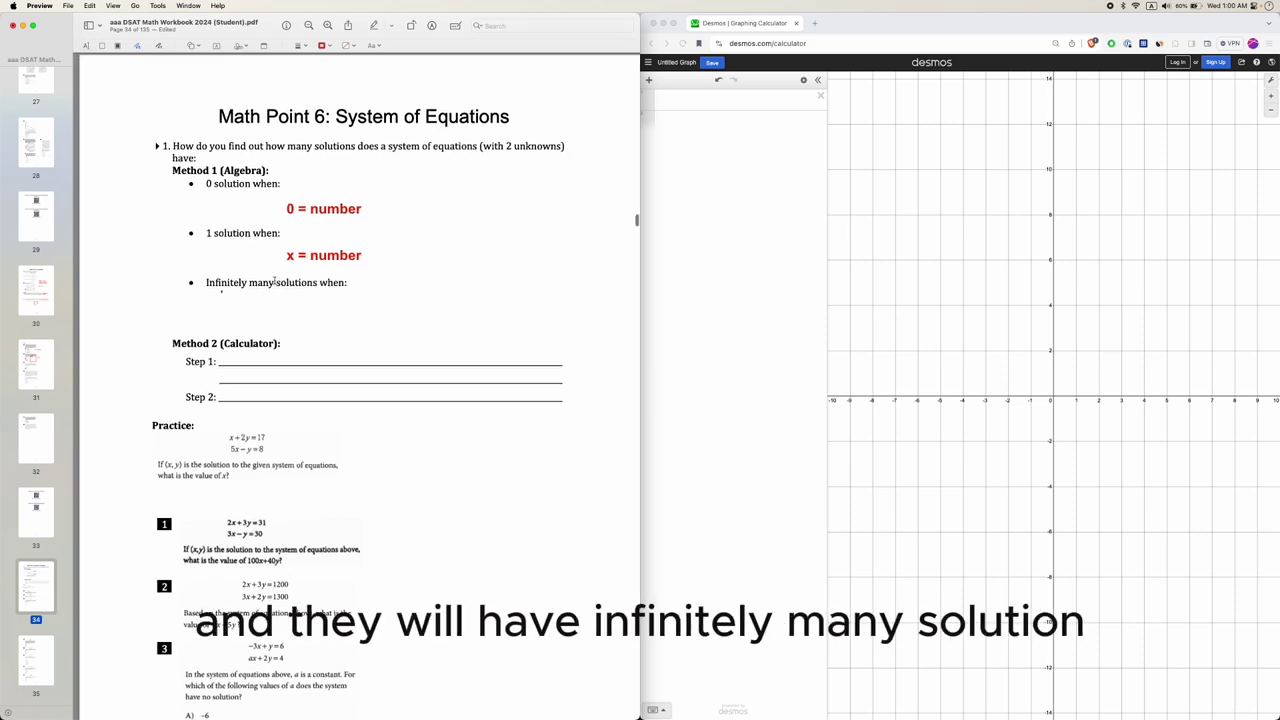
Duplicate the "x = number" annotation under "Infinitely many solutions when:" and change the copy to "0 = 0"
{"action": "scroll", "coordinate": [348, 265], "scroll_direction": "down", "scroll_amount": 1}
{"action": "left_click", "coordinate": [345, 243]}
{"action": "left_click_drag", "start_coordinate": [345, 243], "coordinate": [334, 296]}
{"action": "triple_click", "coordinate": [334, 296]}
{"action": "type", "text": "0 = 0"}
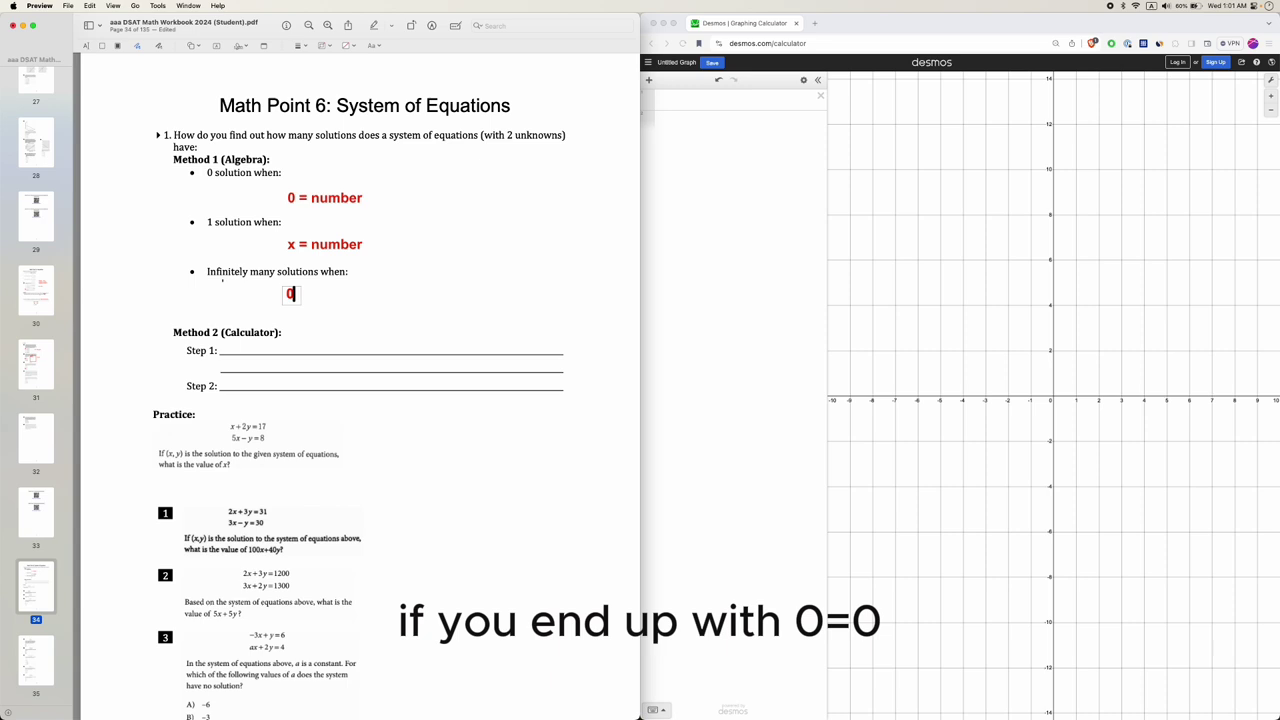
{"action": "left_click", "coordinate": [407, 303]}
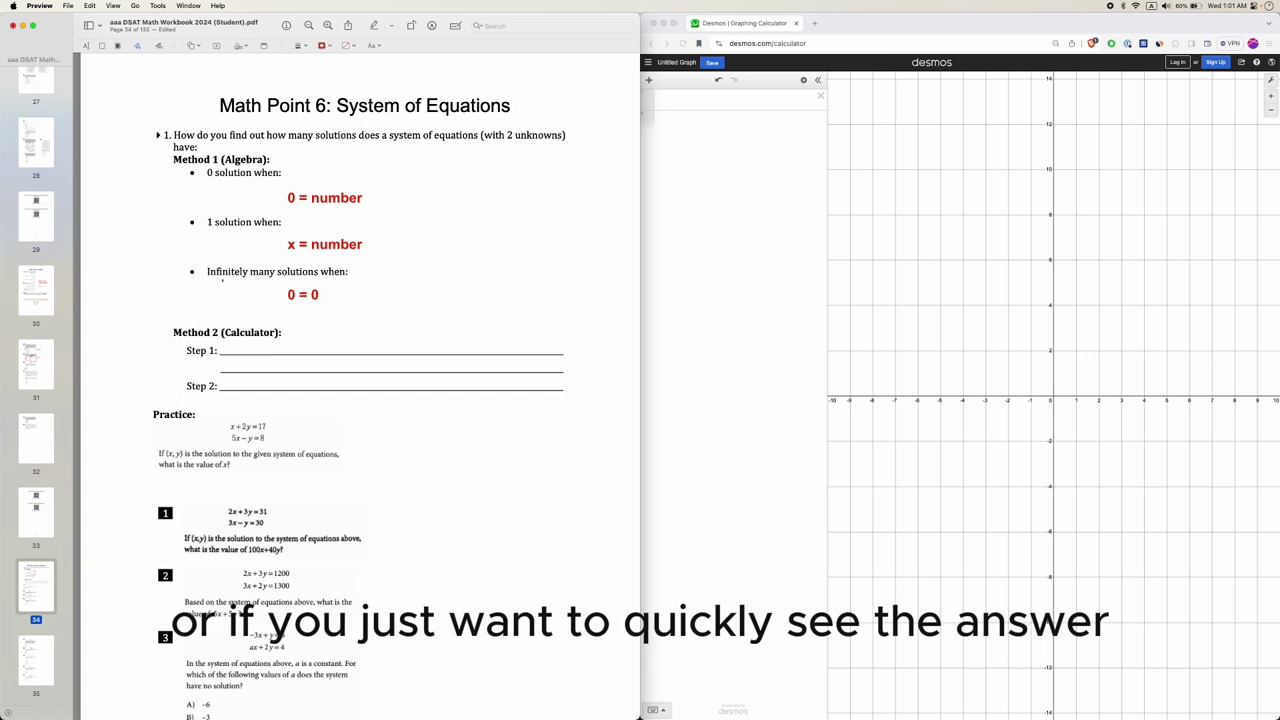
Copy the "0 = 0" annotation onto the Step 1 line of Method 2 and replace its text with "graph the 2 equations"
{"action": "left_click", "coordinate": [301, 296]}
{"action": "key", "text": "super+c"}
{"action": "key", "text": "super+v"}
{"action": "left_click_drag", "start_coordinate": [306, 303], "coordinate": [257, 353]}
{"action": "double_click", "coordinate": [257, 353]}
{"action": "key", "text": "super+a"}
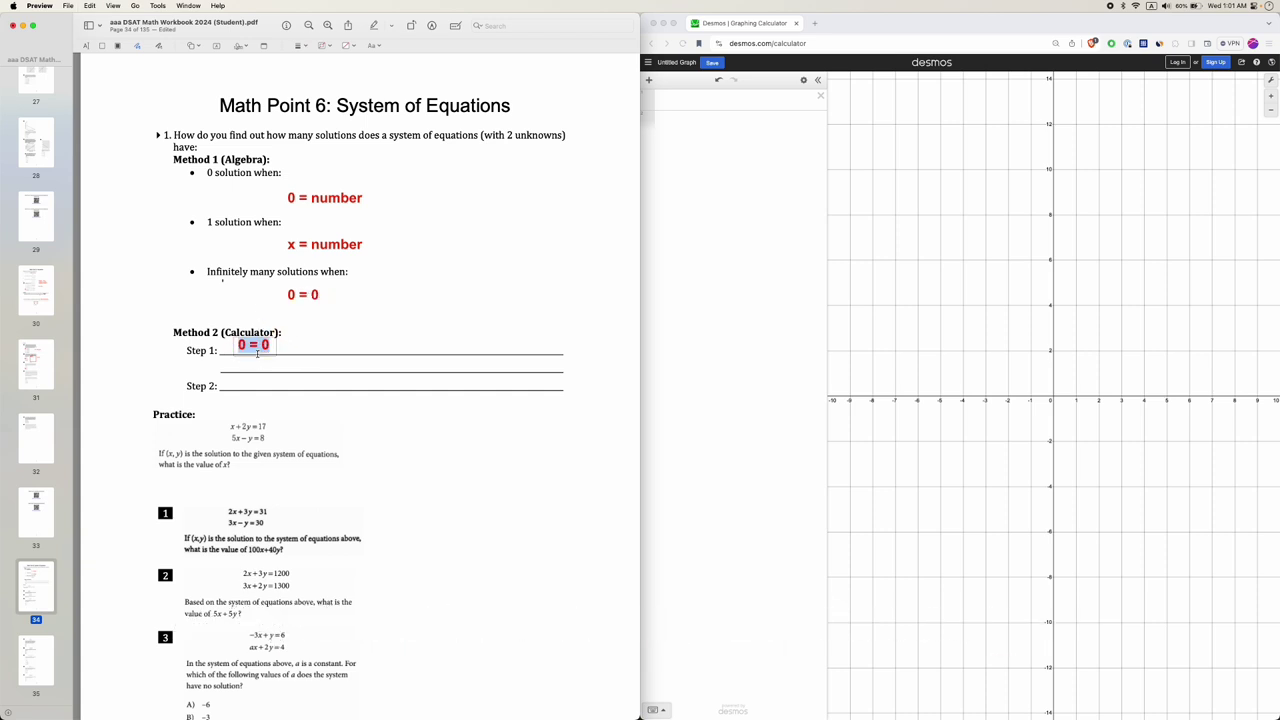
{"action": "type", "text": "graph the 2"}
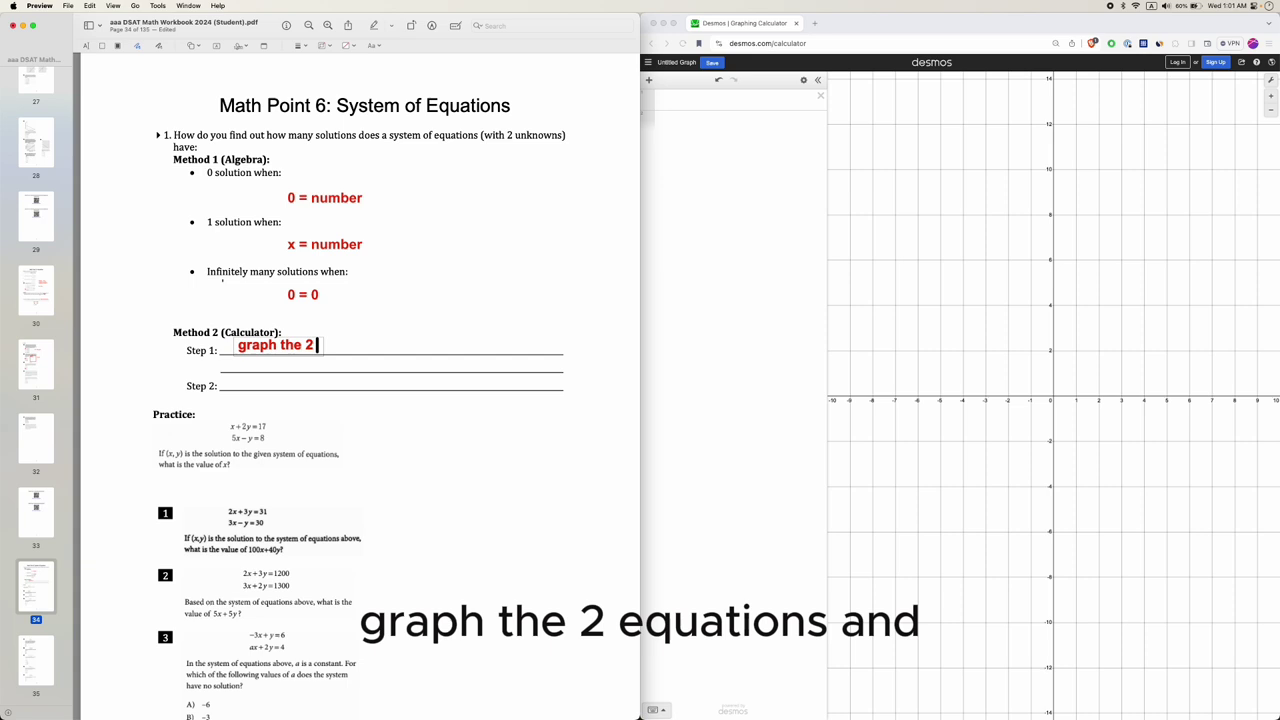
{"action": "type", "text": " equations"}
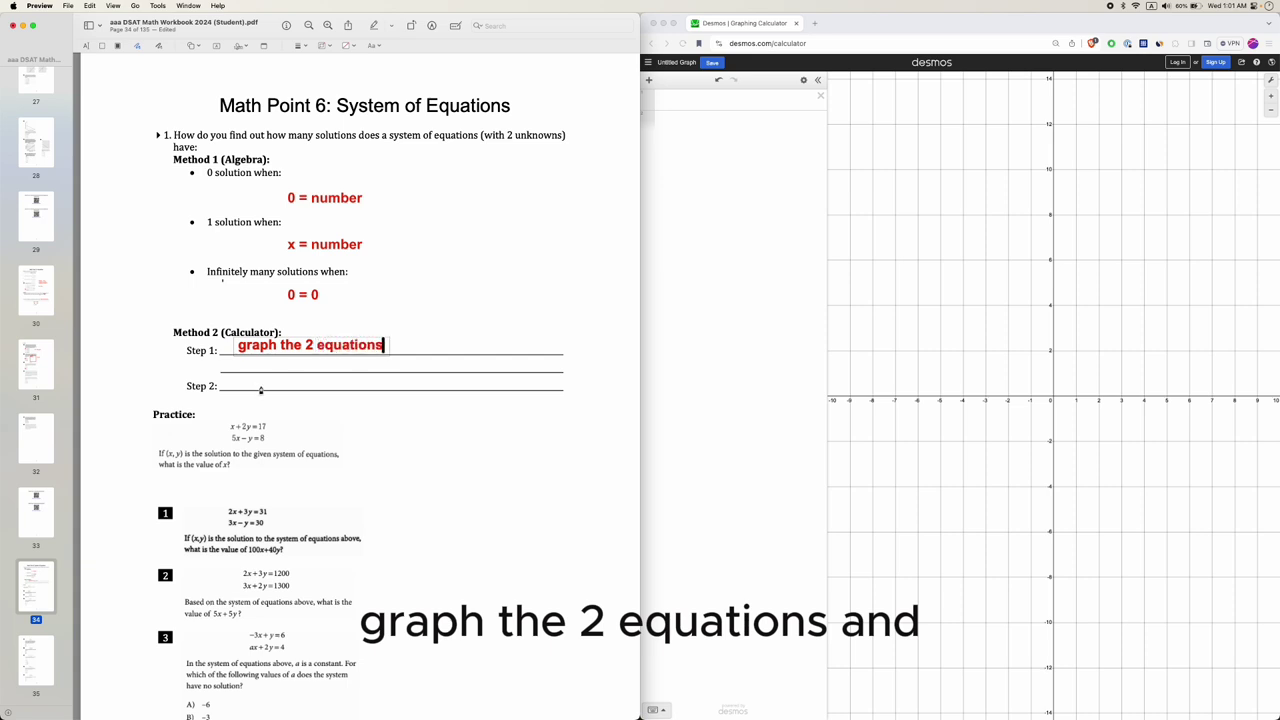
{"action": "left_click", "coordinate": [261, 390]}
Copy the Step 1 annotation onto the Step 2 line and replace its text with "see how many times the graphs intersect"
{"action": "left_click", "coordinate": [272, 344]}
{"action": "key", "text": "super+c"}
{"action": "key", "text": "super+v"}
{"action": "left_click_drag", "start_coordinate": [276, 352], "coordinate": [272, 388]}
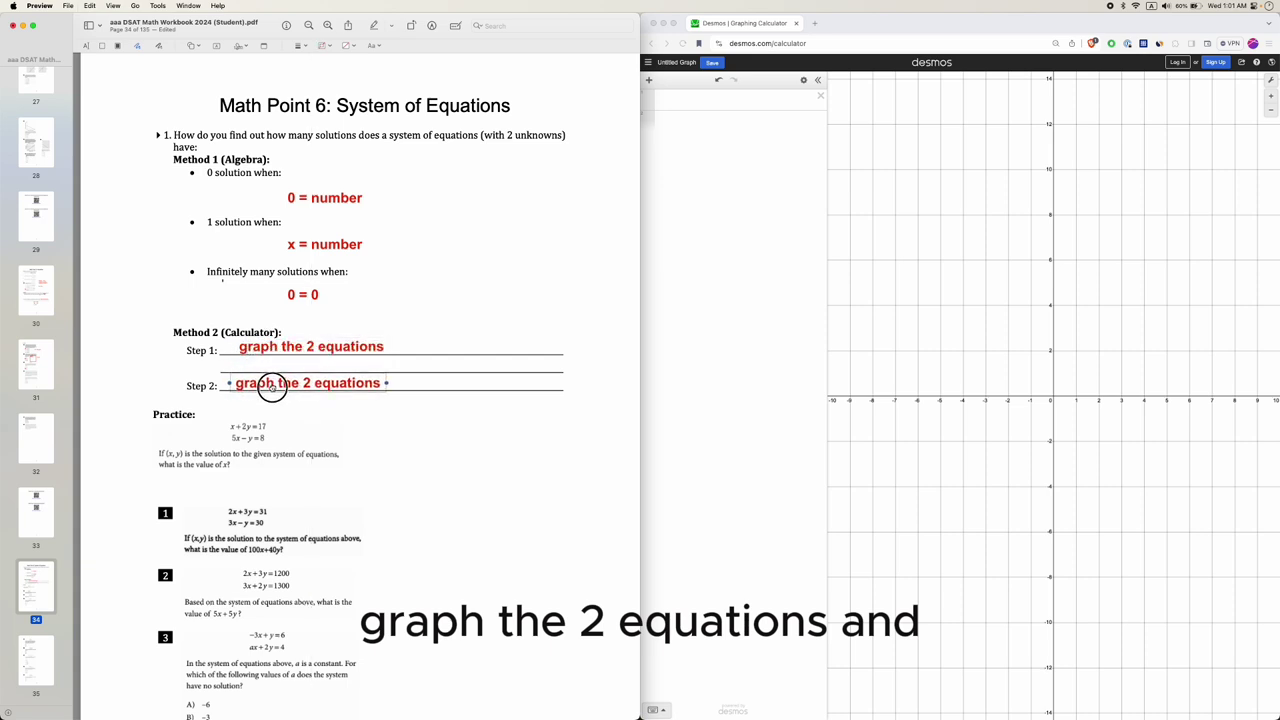
{"action": "double_click", "coordinate": [275, 385]}
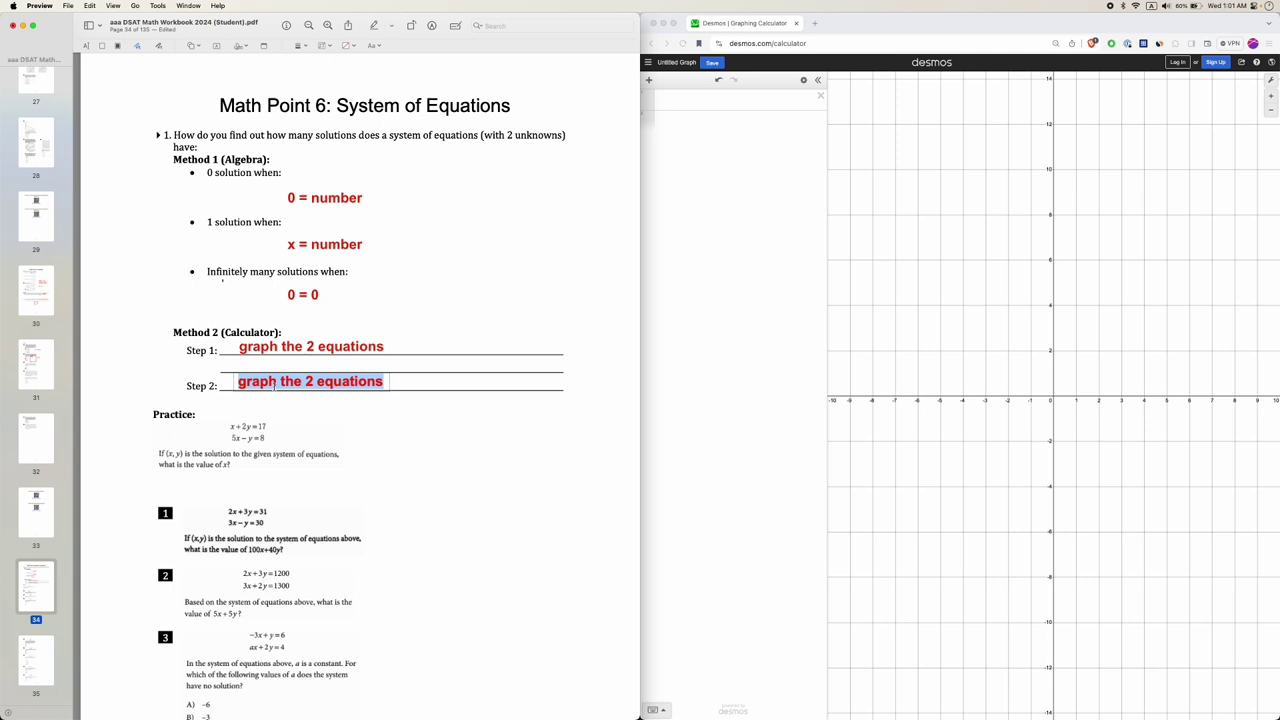
{"action": "type", "text": "see how many tim"}
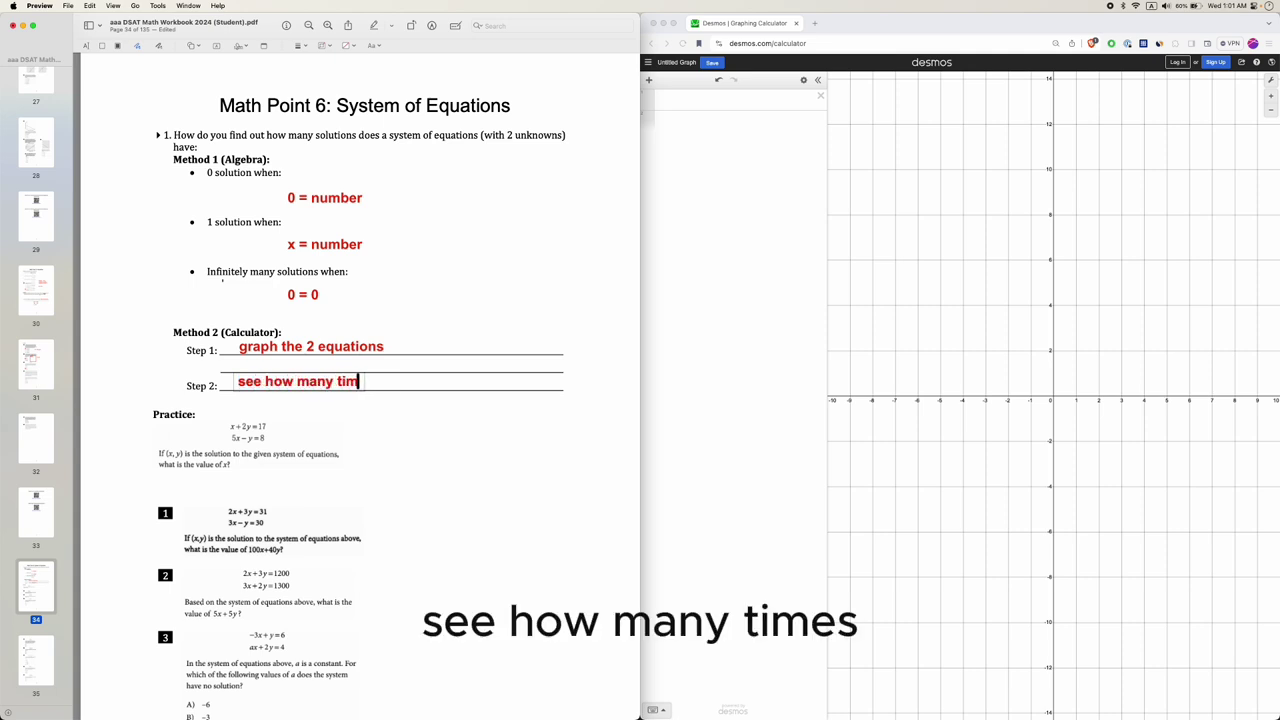
{"action": "type", "text": "es the"}
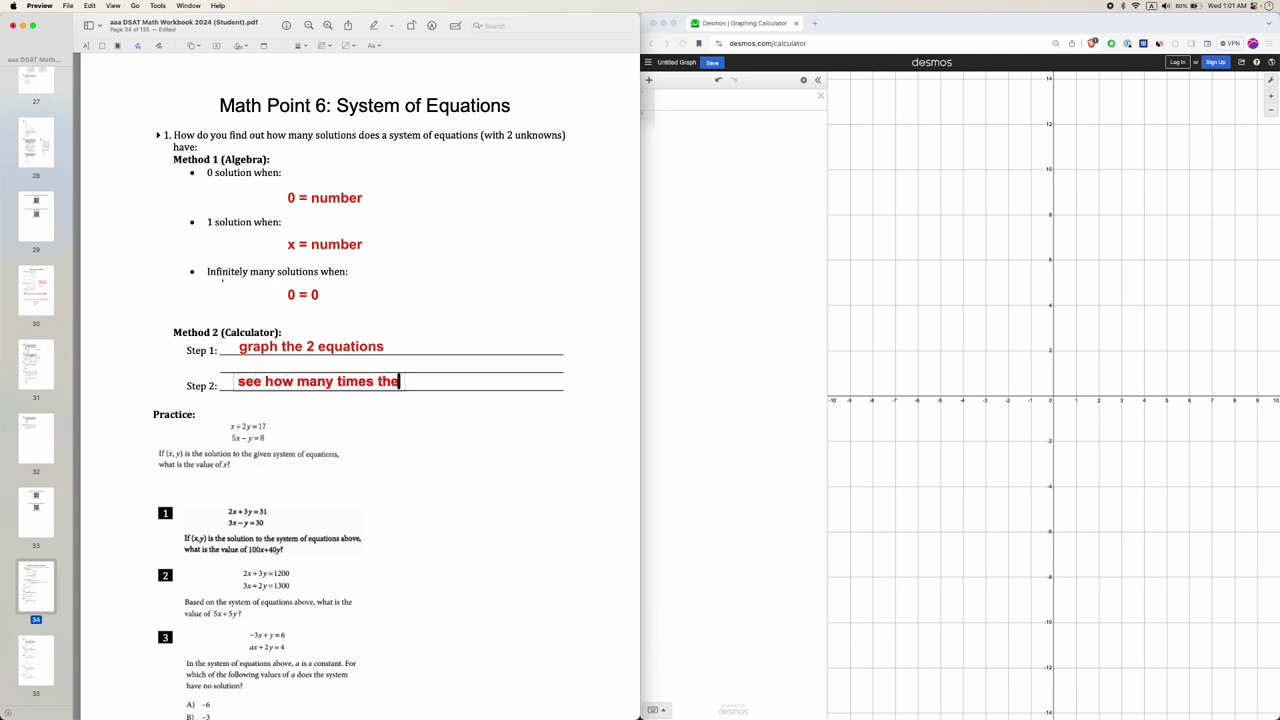
{"action": "type", "text": " graphs intersec"}
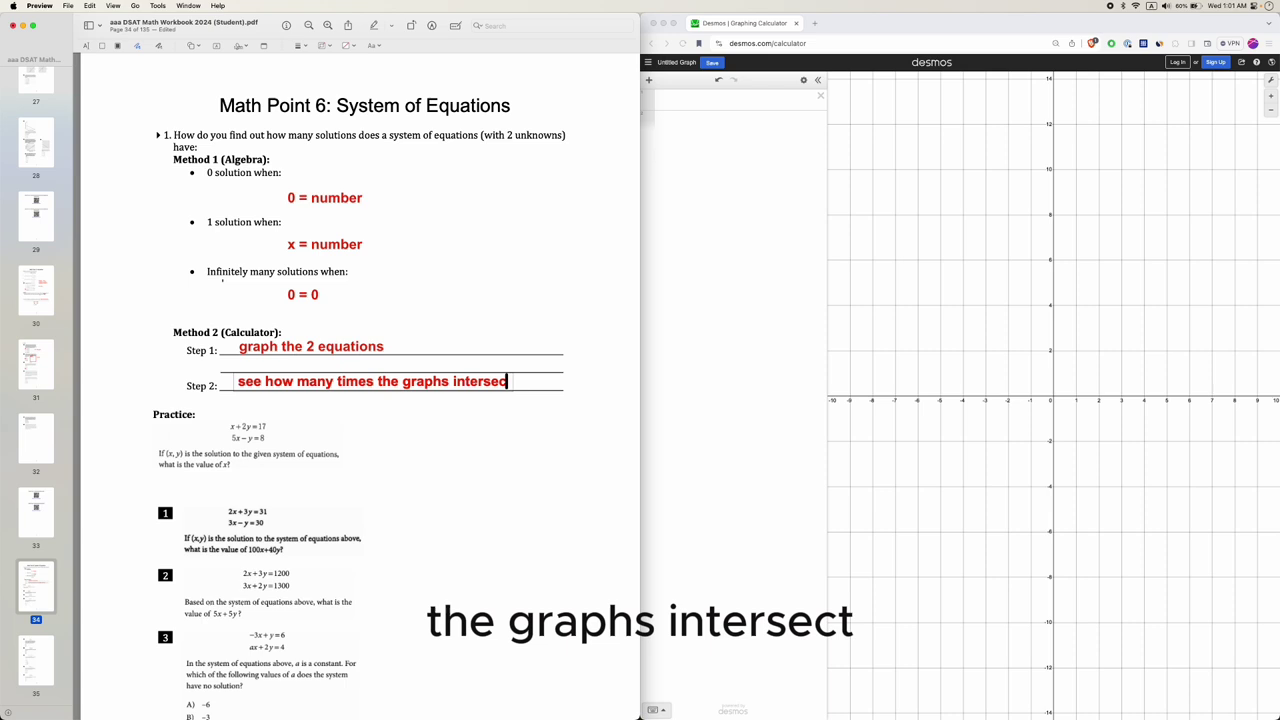
{"action": "type", "text": "t"}
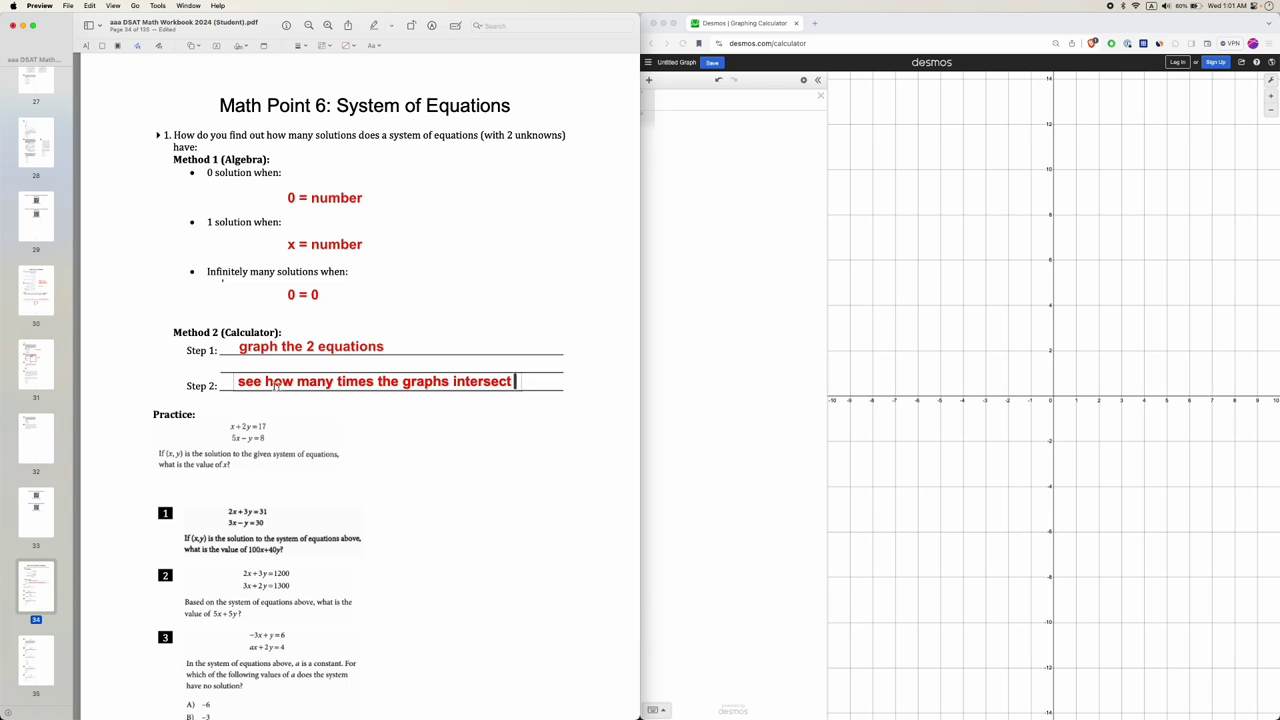
{"action": "left_click", "coordinate": [337, 424]}
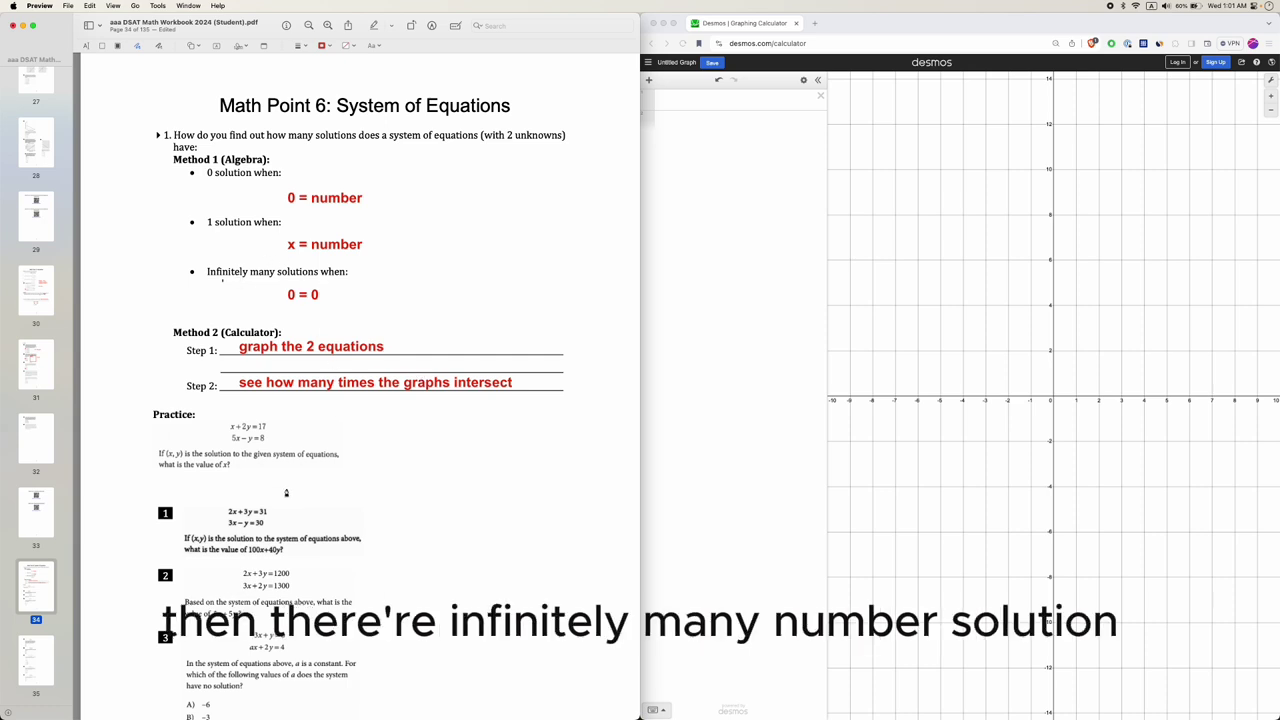
Switch to the Desmos calculator and graph the practice equations x + 2y = 17 and 5x - y = 8, checking their intersection
{"action": "scroll", "coordinate": [278, 461], "scroll_direction": "down", "scroll_amount": 2}
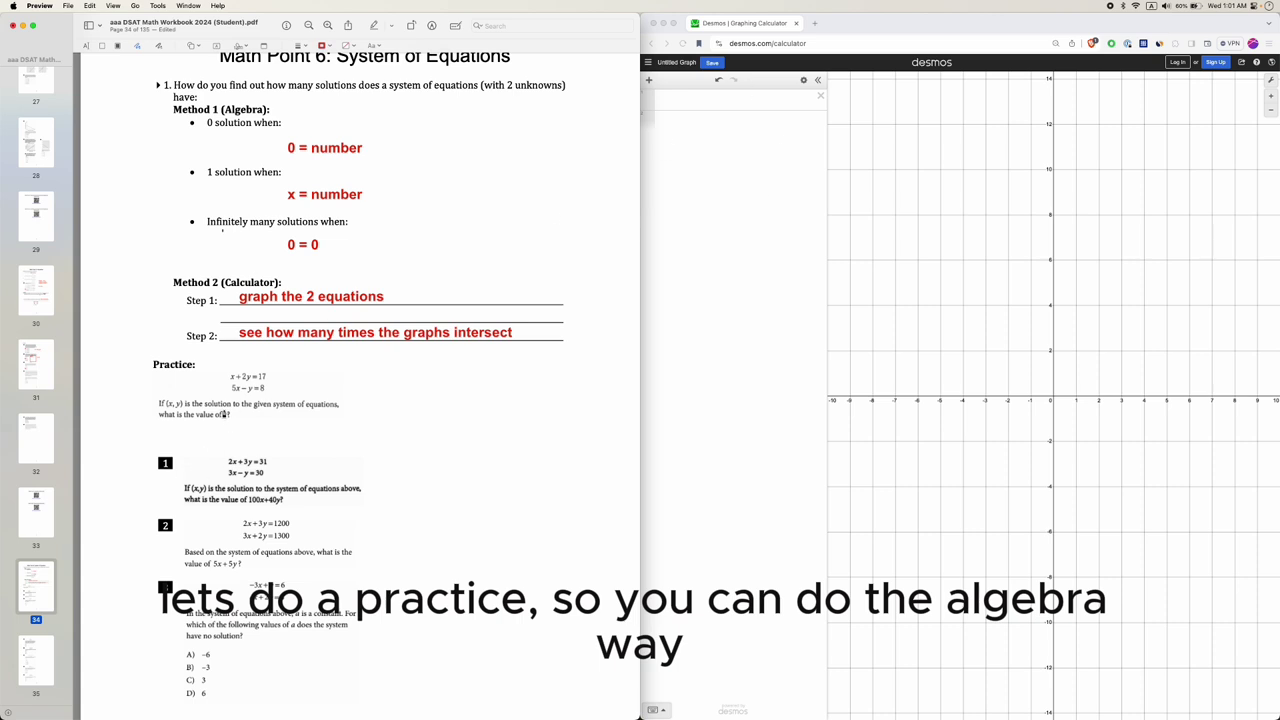
{"action": "left_click", "coordinate": [748, 106]}
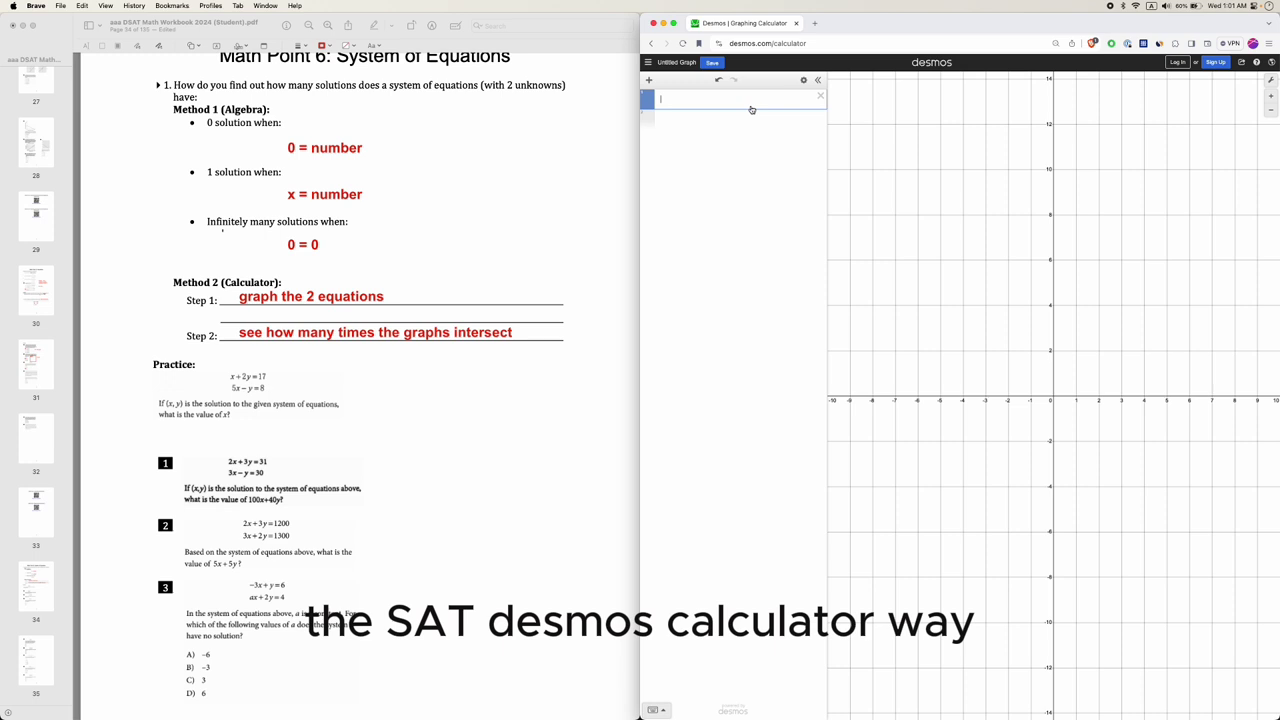
{"action": "type", "text": "x"}
{"action": "key", "text": "BackSpace"}
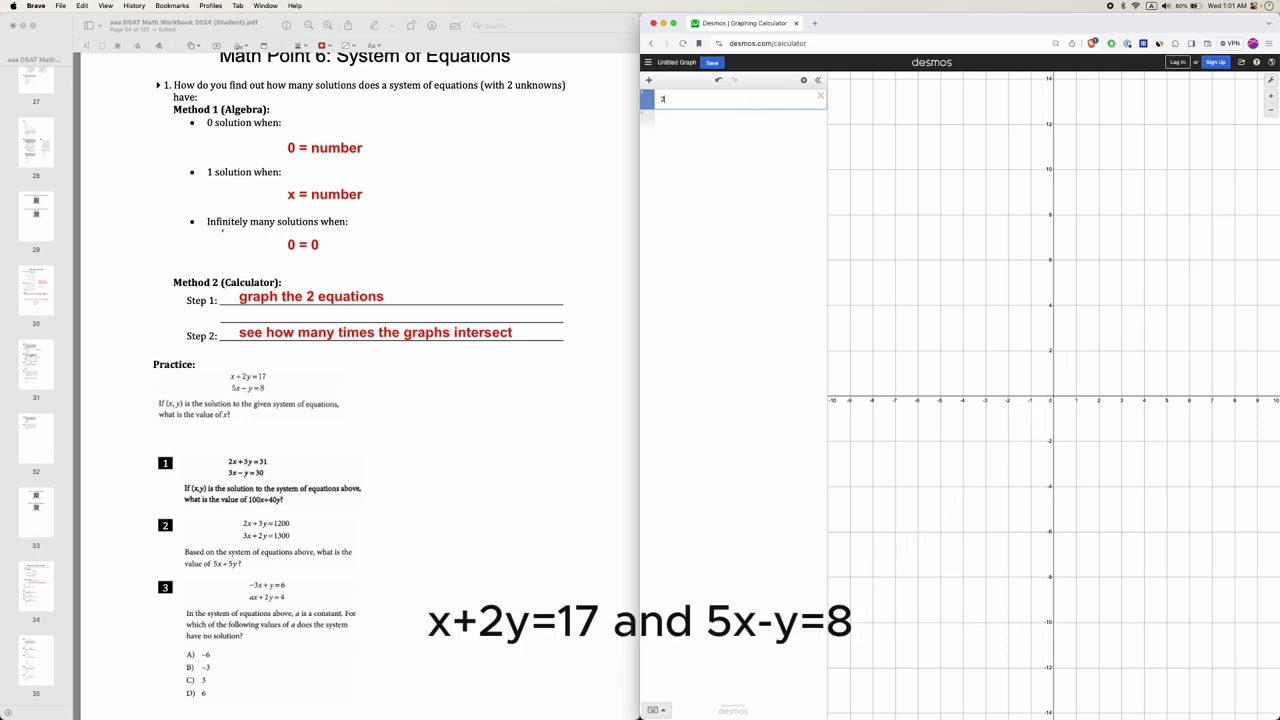
{"action": "type", "text": "x + 2y = 17"}
{"action": "key", "text": "Return"}
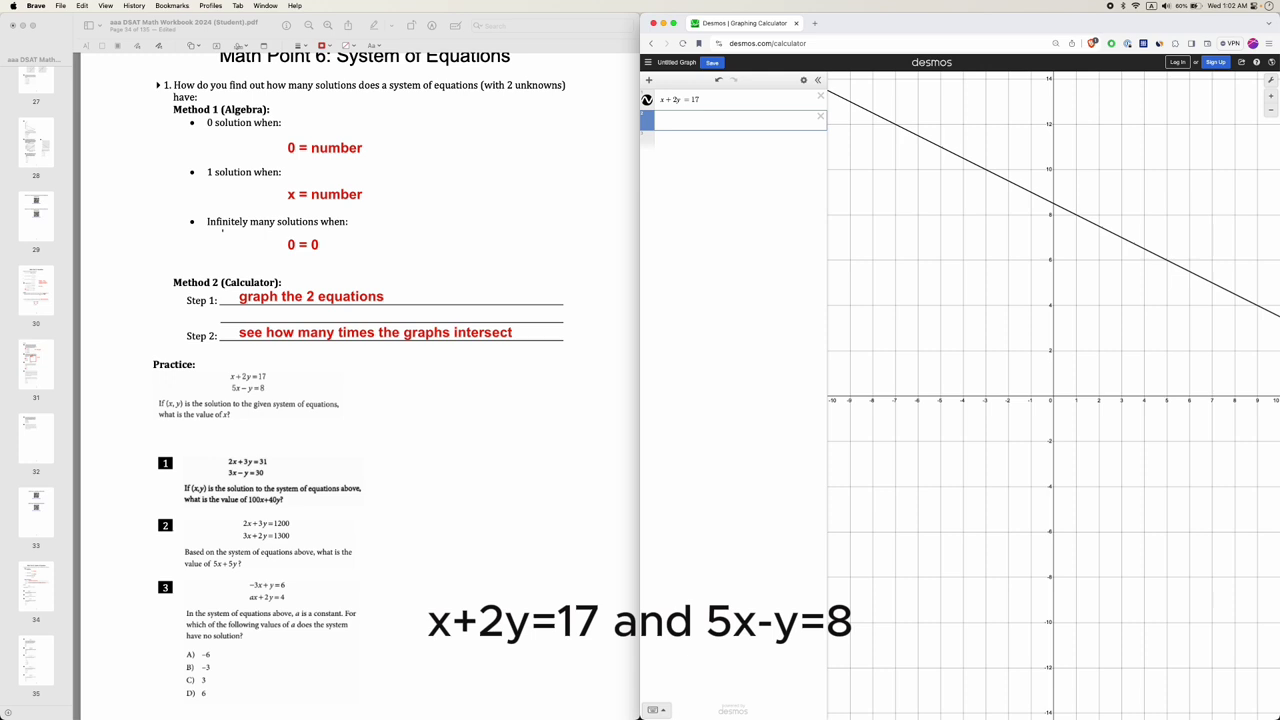
{"action": "type", "text": "5x-y=8"}
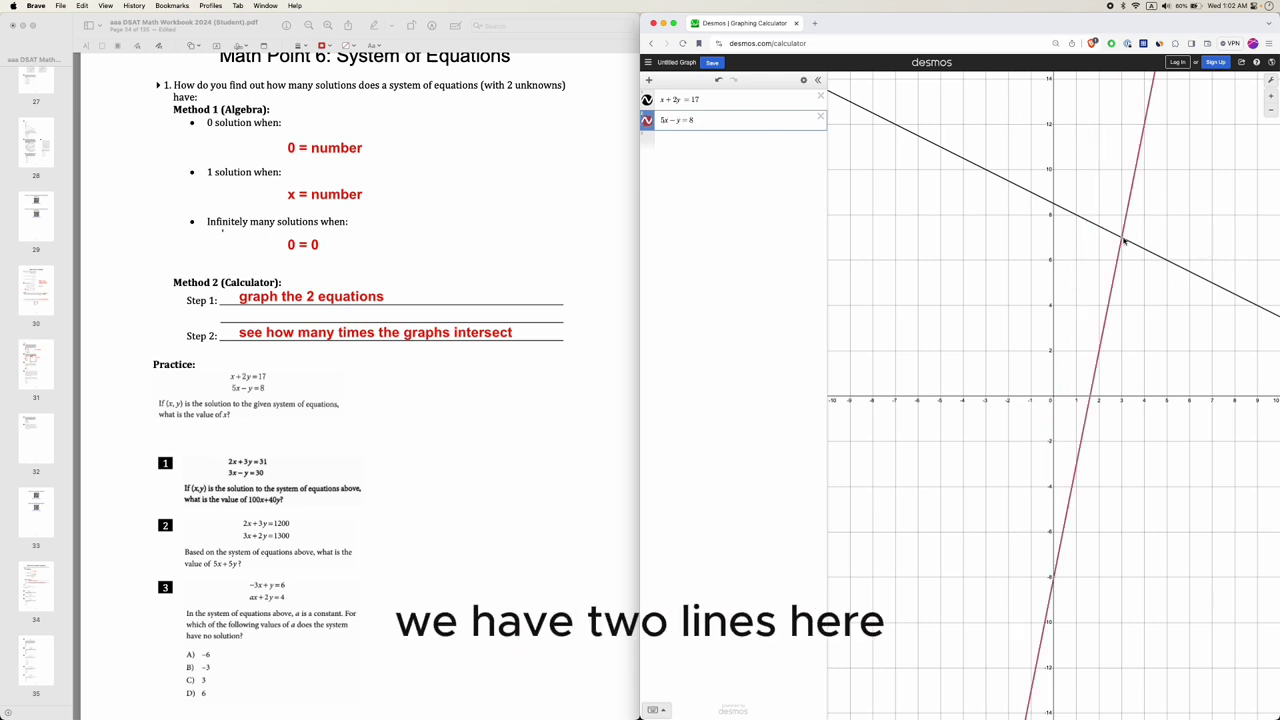
{"action": "mouse_move", "coordinate": [1122, 241]}
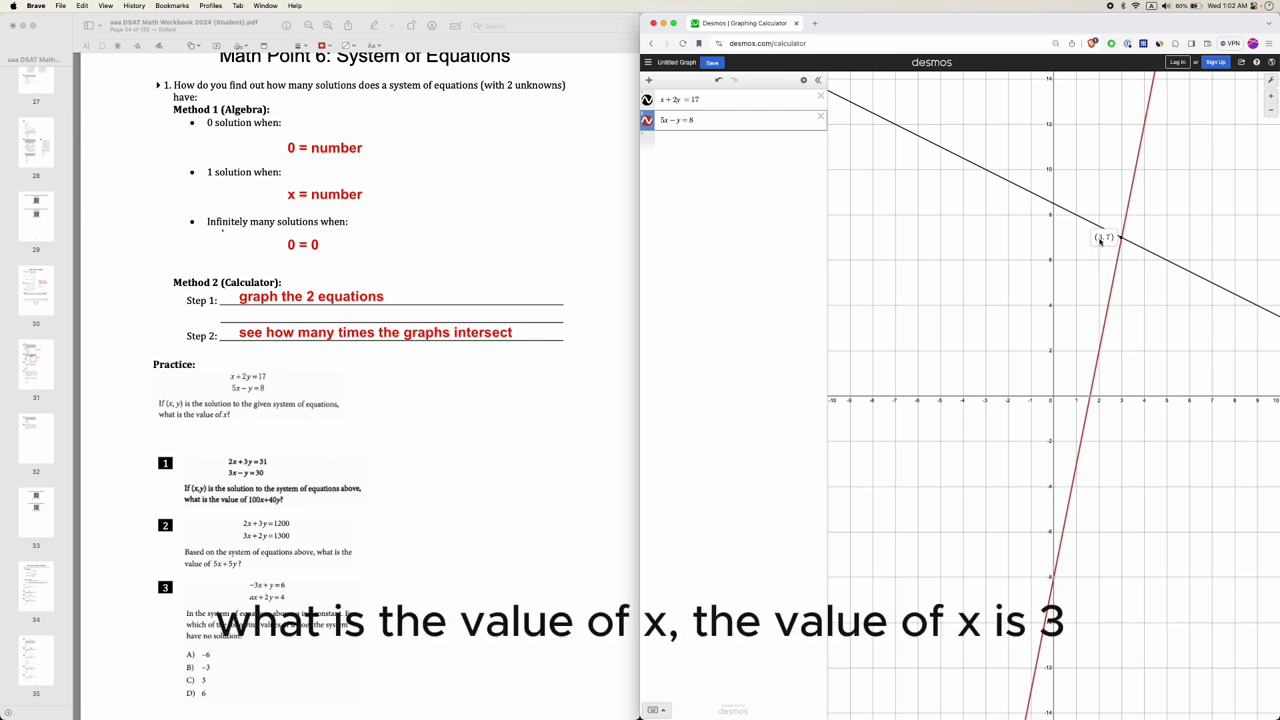
Return to the PDF in Preview and place a copy of the "0 = 0" annotation beside the practice question, changed to "3"
{"action": "left_click", "coordinate": [322, 424]}
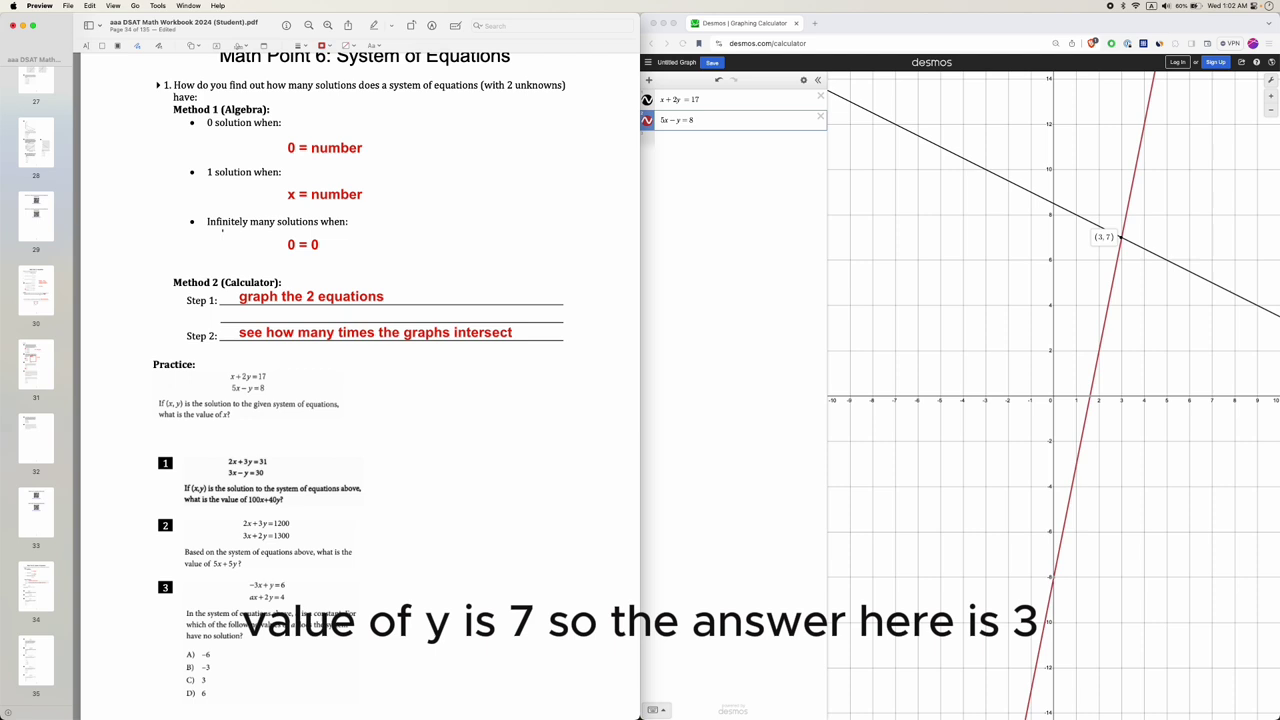
{"action": "left_click", "coordinate": [316, 250]}
{"action": "key", "text": "super+c"}
{"action": "key", "text": "super+v"}
{"action": "left_click_drag", "start_coordinate": [317, 250], "coordinate": [384, 407]}
{"action": "double_click", "coordinate": [384, 407]}
{"action": "type", "text": "3"}
{"action": "left_click", "coordinate": [392, 431]}
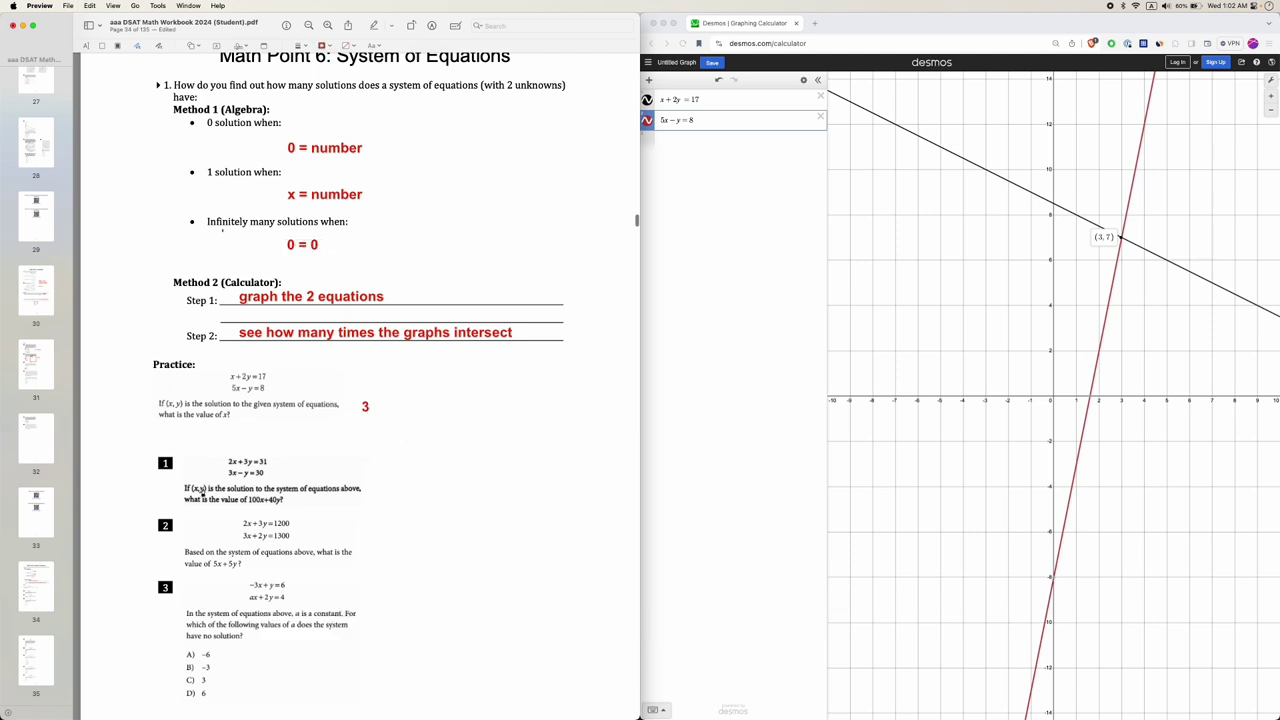
Switch to Desmos and replace the two graphed equations with question 1's 2x + 3y = 31 and 3x - y = 30
{"action": "left_click", "coordinate": [749, 101]}
{"action": "left_click", "coordinate": [749, 101]}
{"action": "key", "text": "super+a"}
{"action": "type", "text": "2x + 3y "}
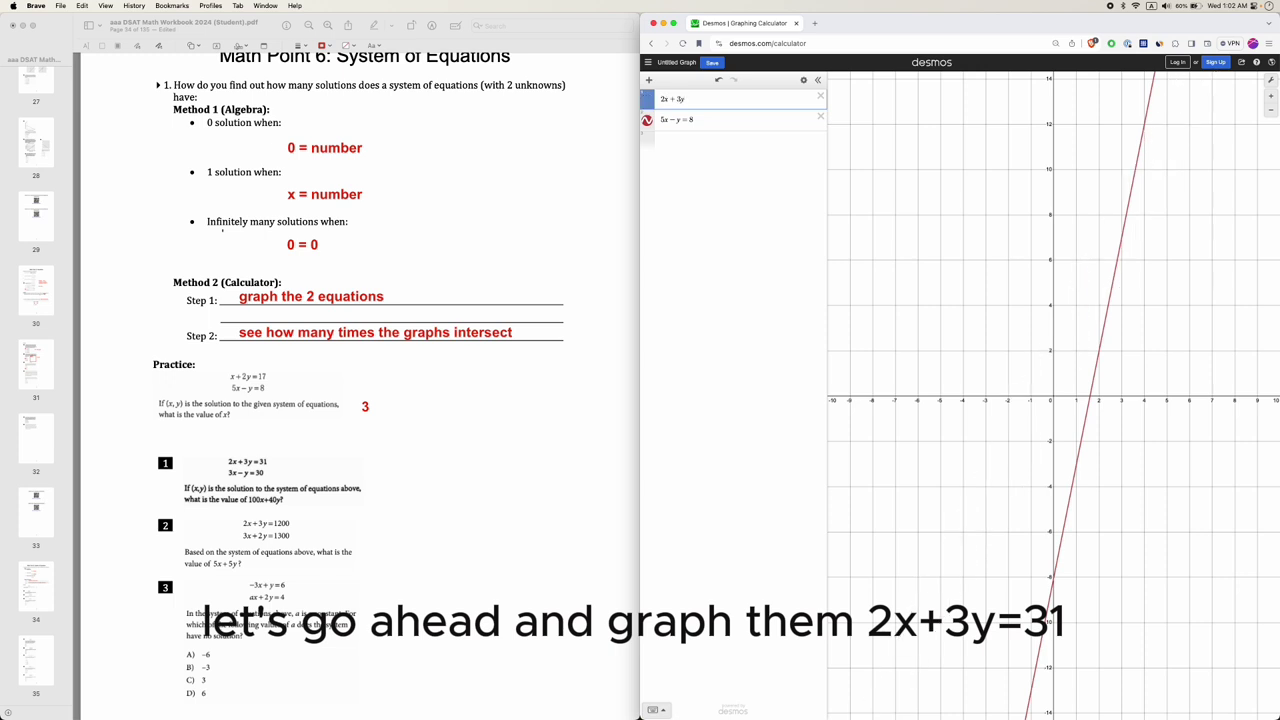
{"action": "type", "text": "= 31"}
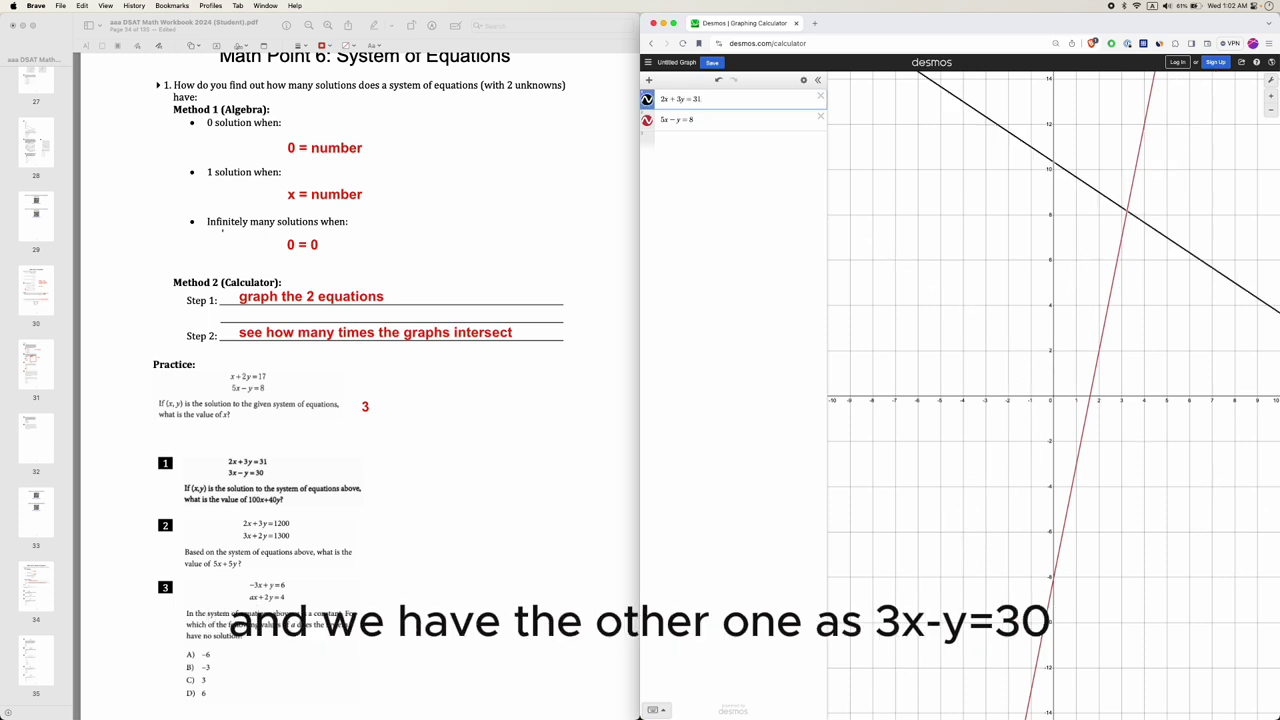
{"action": "left_click", "coordinate": [749, 120]}
{"action": "key", "text": "super+a"}
{"action": "type", "text": "3"}
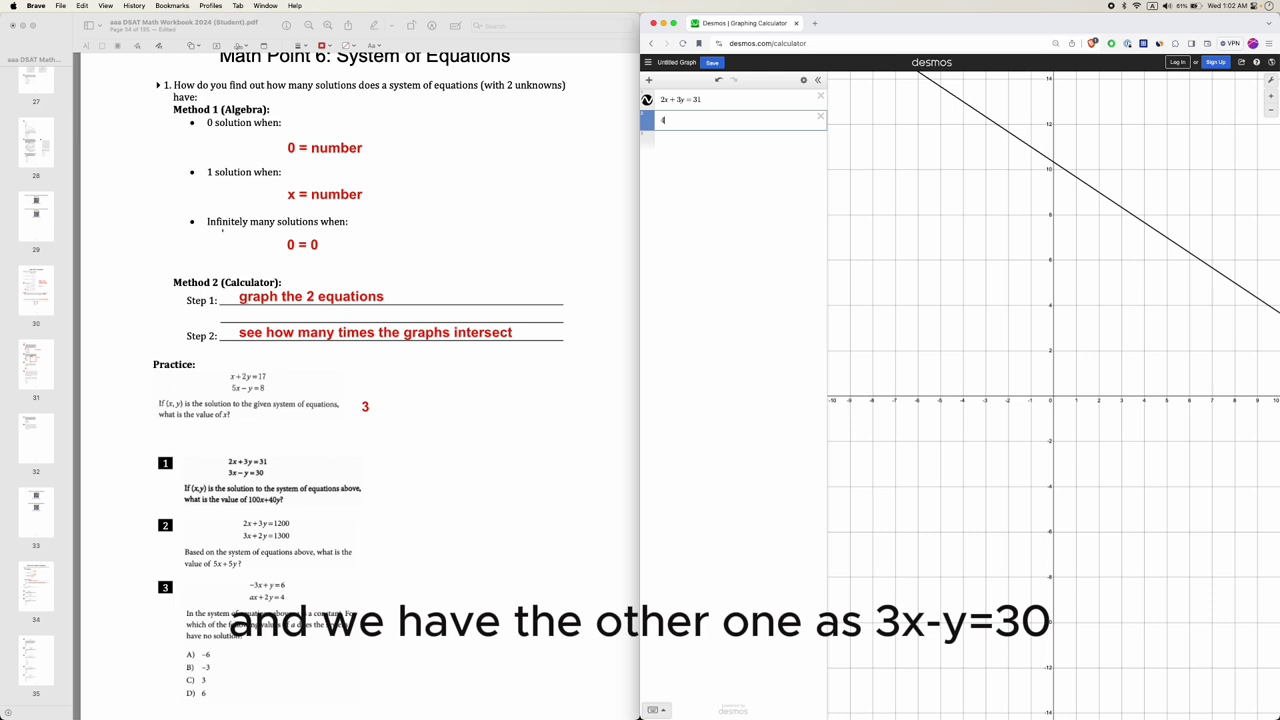
{"action": "type", "text": "3x-y=30"}
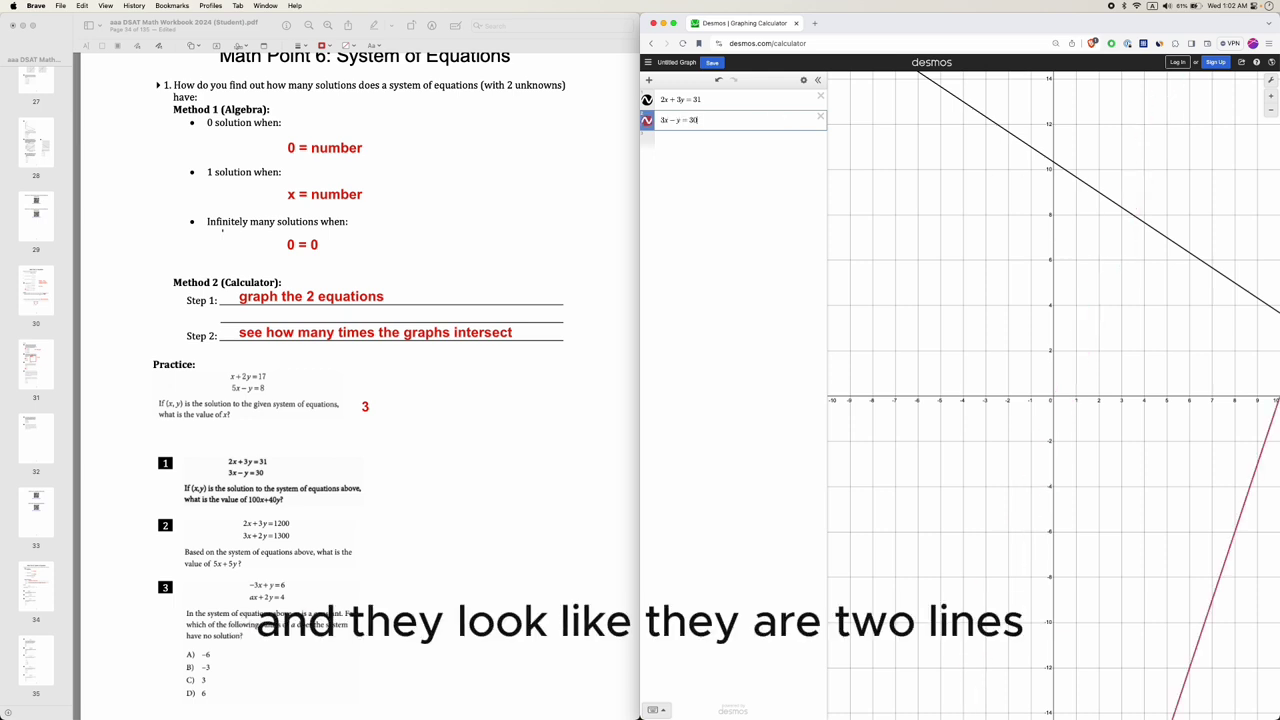
Show the coordinates of the point where the two question 1 lines intersect
{"action": "scroll", "coordinate": [1059, 242], "scroll_direction": "down", "scroll_amount": 3}
{"action": "left_click_drag", "start_coordinate": [1070, 258], "coordinate": [963, 258]}
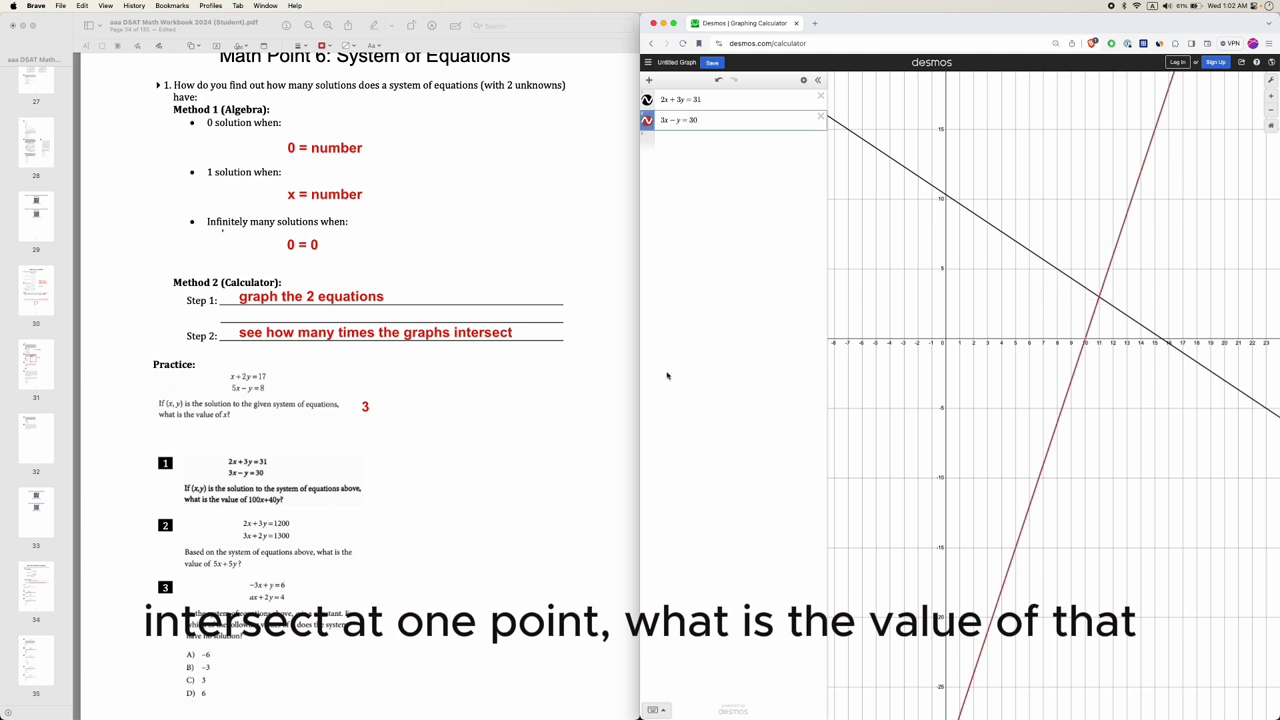
{"action": "left_click", "coordinate": [1103, 300]}
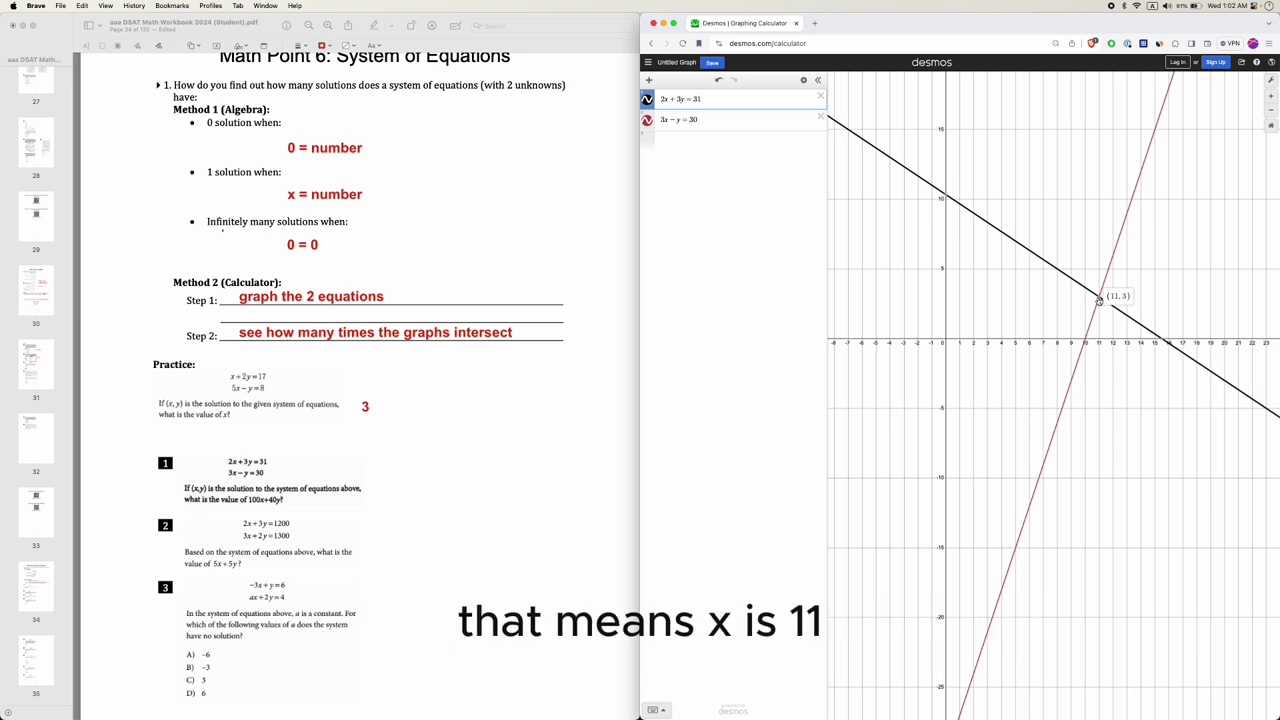
Calculate 100(11)+40(3) in a new expression line below the two question 1 equations
{"action": "left_click", "coordinate": [704, 138]}
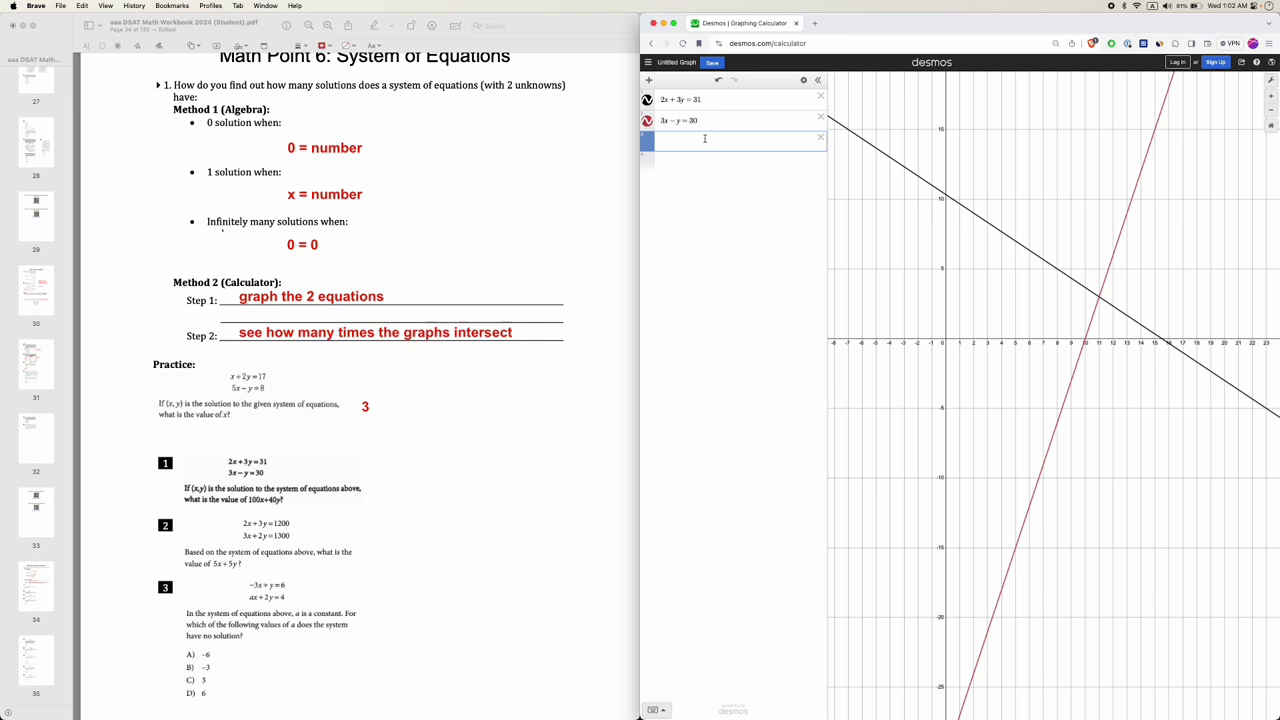
{"action": "type", "text": "100(11)"}
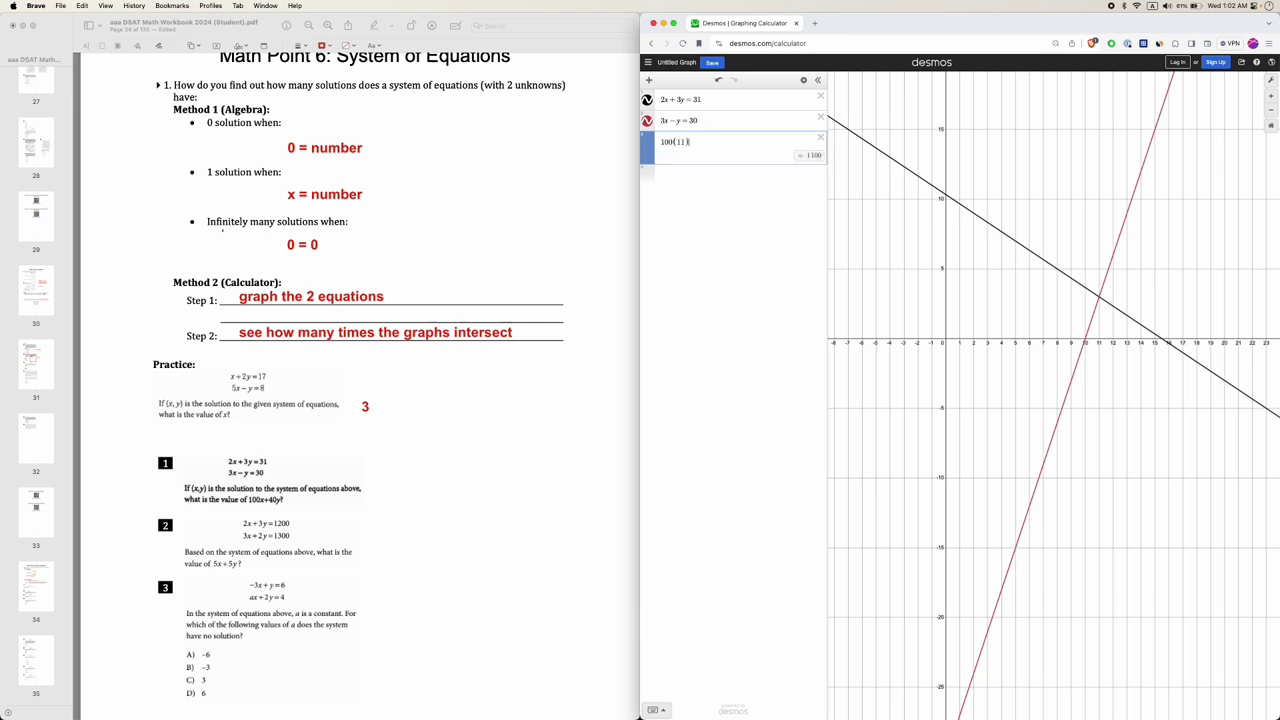
{"action": "type", "text": "+40("}
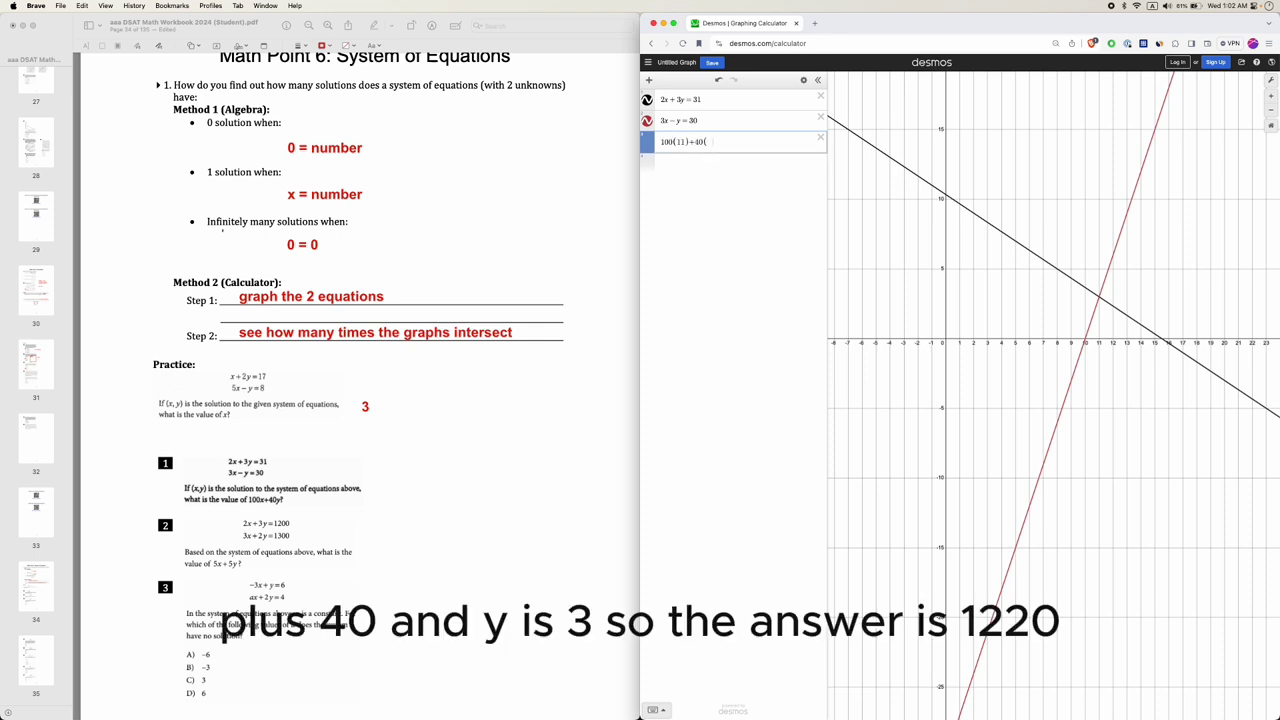
{"action": "type", "text": "3"}
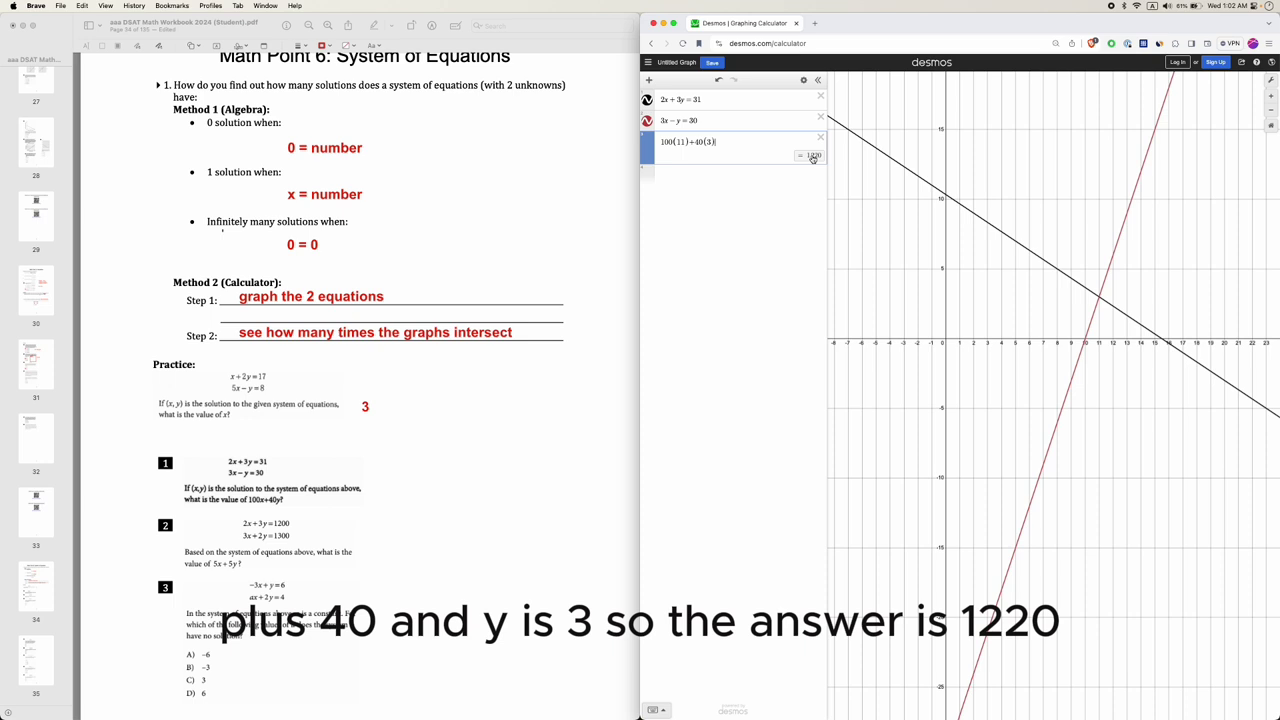
Return to the PDF in Preview and place a copy of the "3" annotation beside question 1, changed to "1220"
{"action": "left_click", "coordinate": [365, 406]}
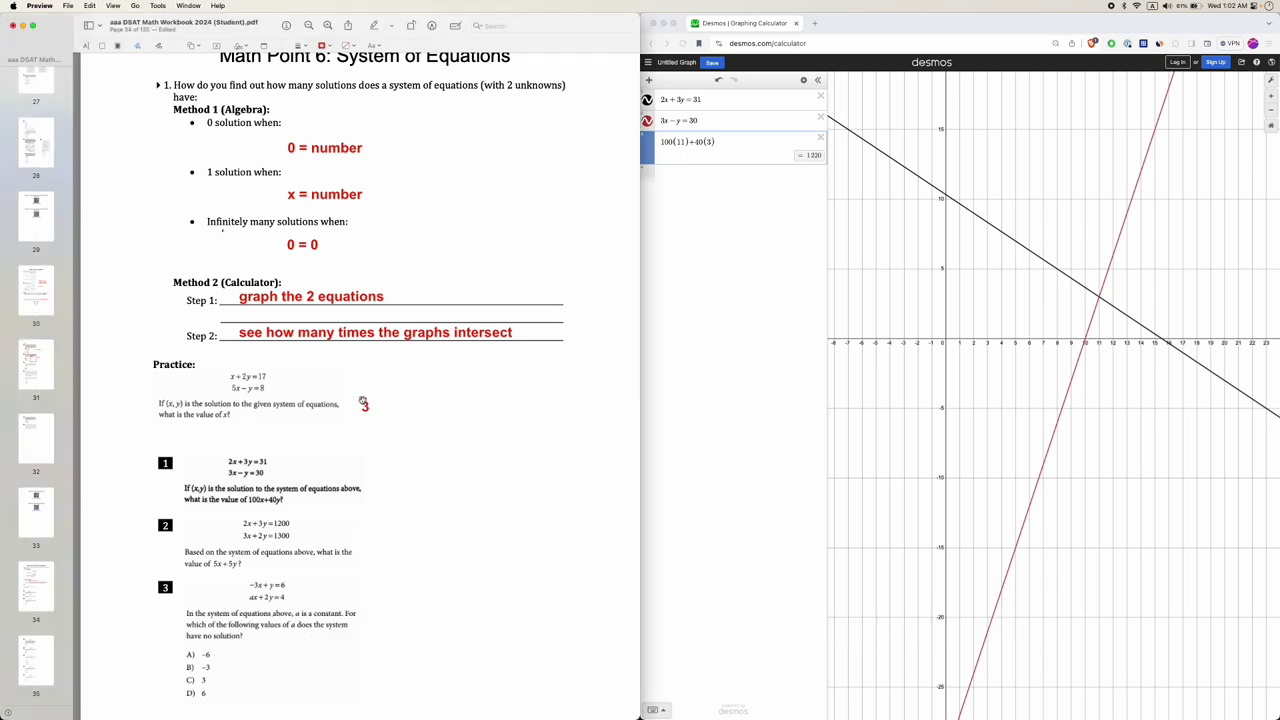
{"action": "mouse_move", "coordinate": [372, 413]}
{"action": "left_mouse_down"}
{"action": "mouse_move", "coordinate": [377, 491]}
{"action": "mouse_move", "coordinate": [392, 489]}
{"action": "left_mouse_up"}
{"action": "double_click", "coordinate": [392, 489]}
{"action": "type", "text": "1220"}
{"action": "left_click", "coordinate": [399, 531]}
Switch to Desmos, replace the graphed equations with question 3's -3x + y = 6 and ax + 2y = 4, and delete the 100(11)+40(3) expression
{"action": "scroll", "coordinate": [401, 524], "scroll_direction": "down", "scroll_amount": 2}
{"action": "scroll", "coordinate": [236, 330], "scroll_direction": "down", "scroll_amount": 2}
{"action": "scroll", "coordinate": [250, 490], "scroll_direction": "up", "scroll_amount": 3}
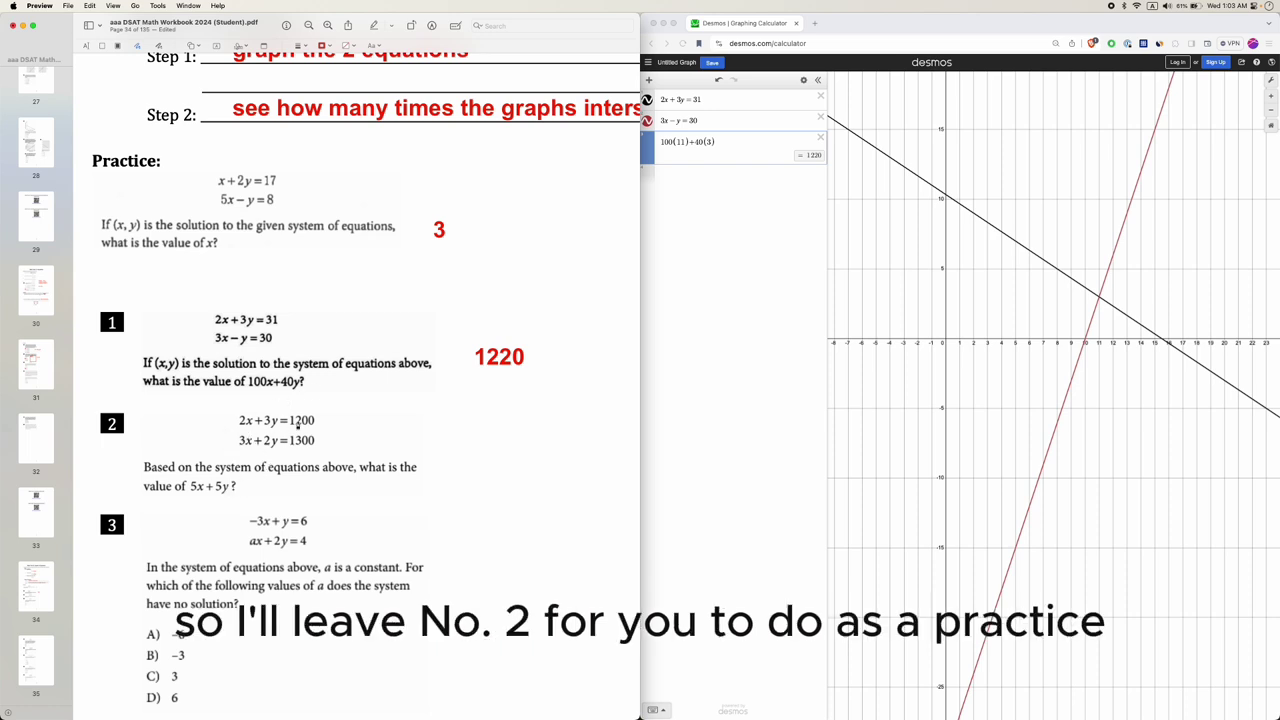
{"action": "scroll", "coordinate": [280, 452], "scroll_direction": "down", "scroll_amount": 5}
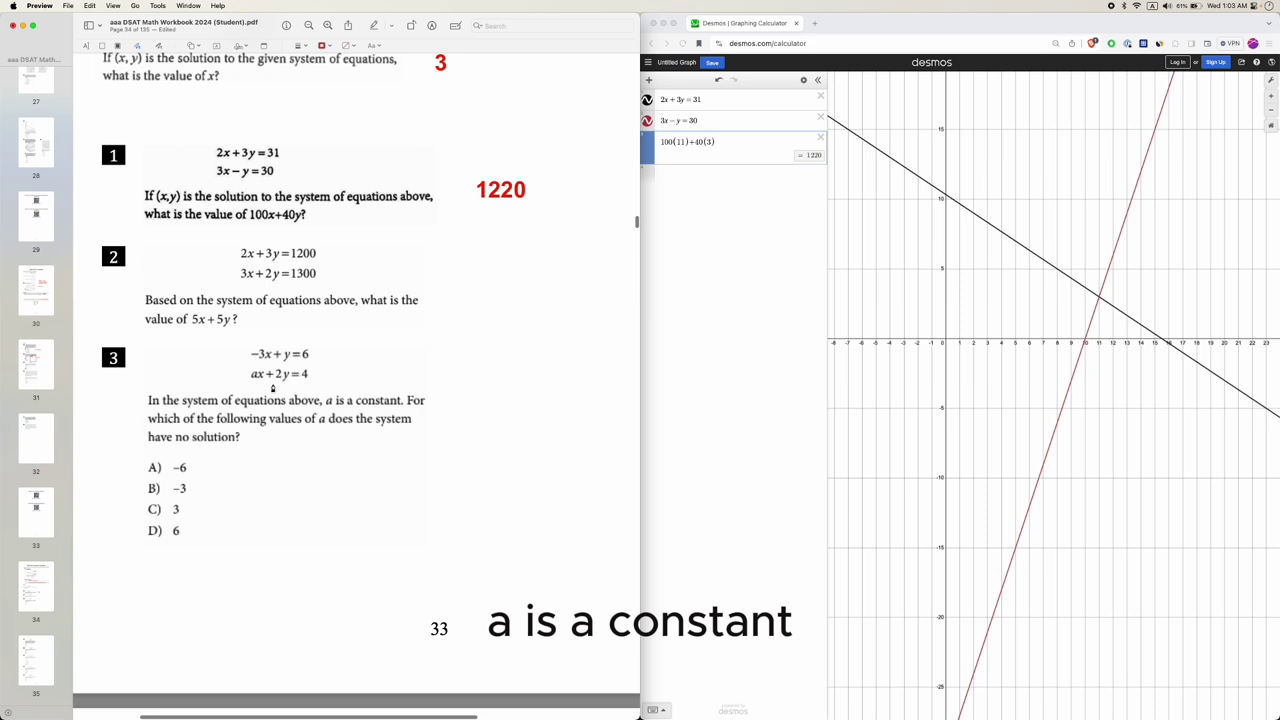
{"action": "left_click", "coordinate": [710, 97]}
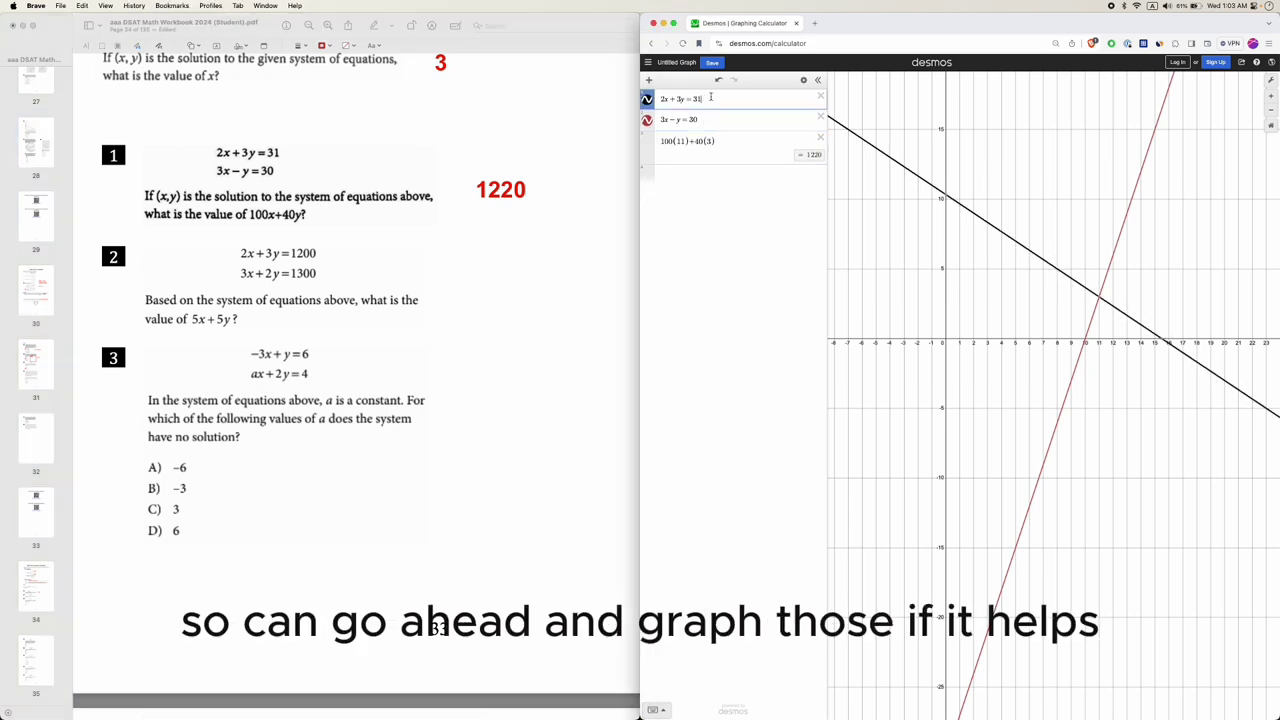
{"action": "key", "text": "super+a"}
{"action": "type", "text": "-"}
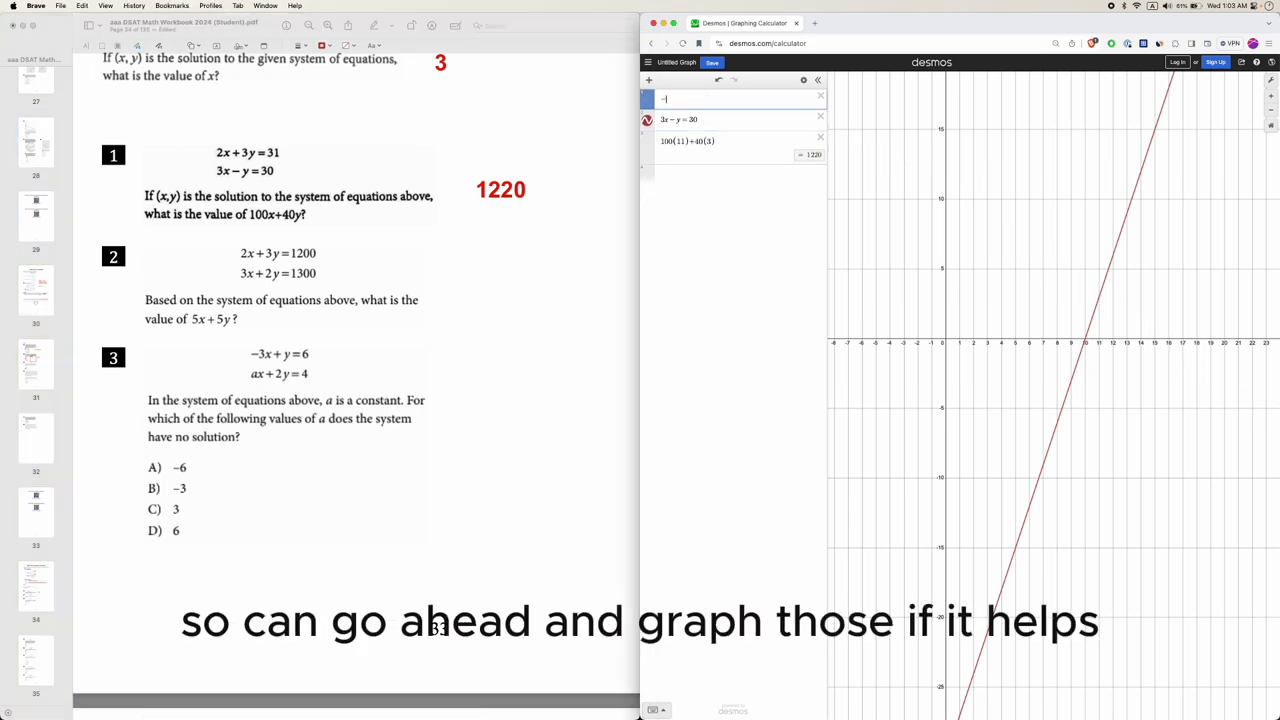
{"action": "type", "text": "3x+y=6"}
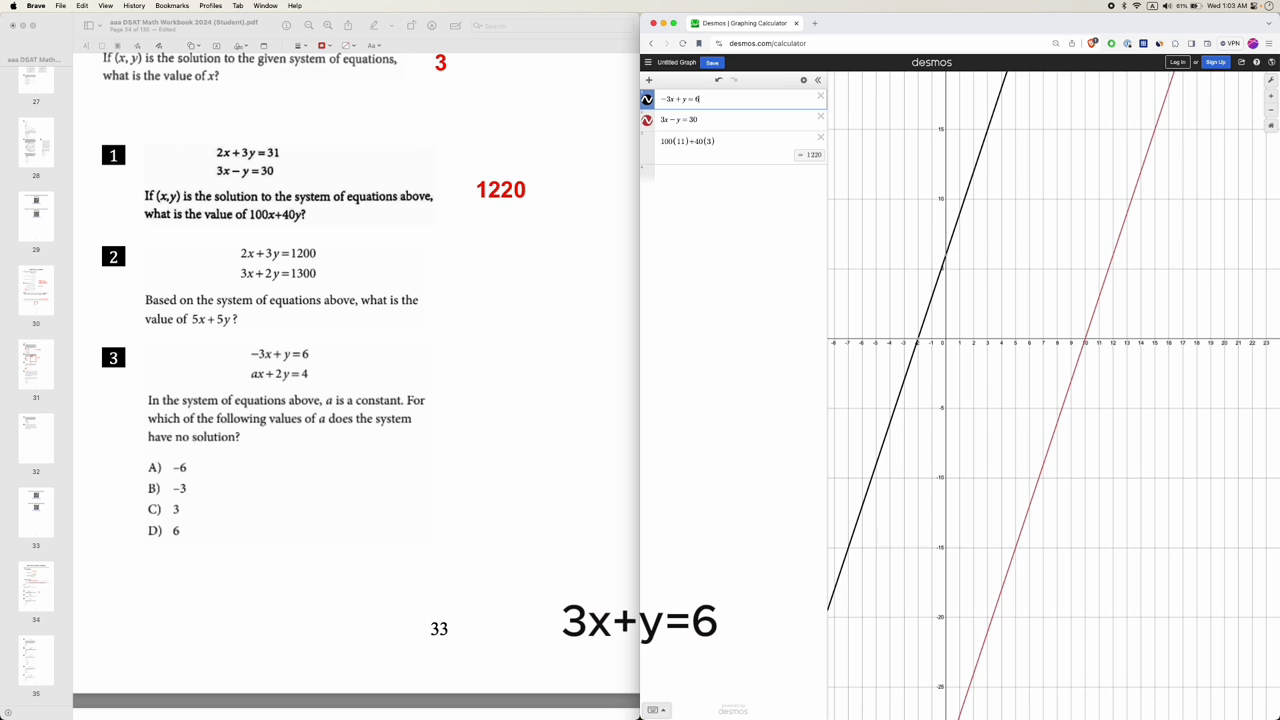
{"action": "key", "text": "Down"}
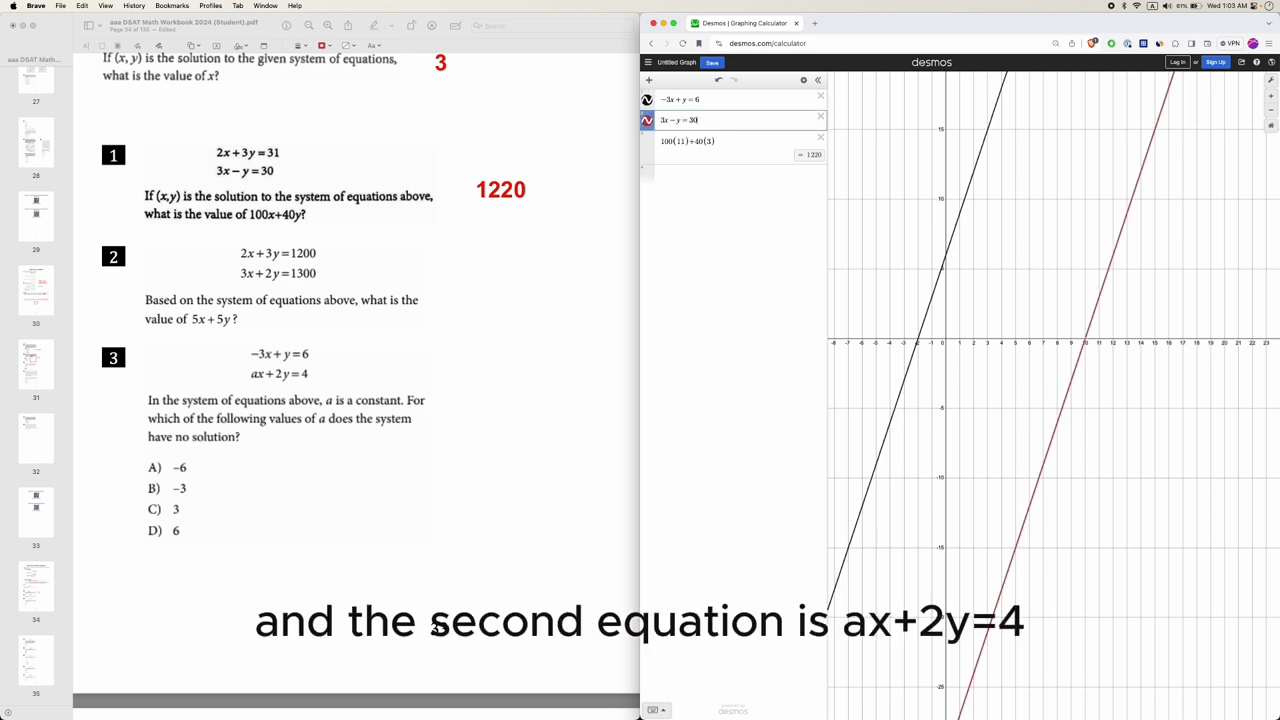
{"action": "key", "text": "super+a"}
{"action": "type", "text": "ax+2y="}
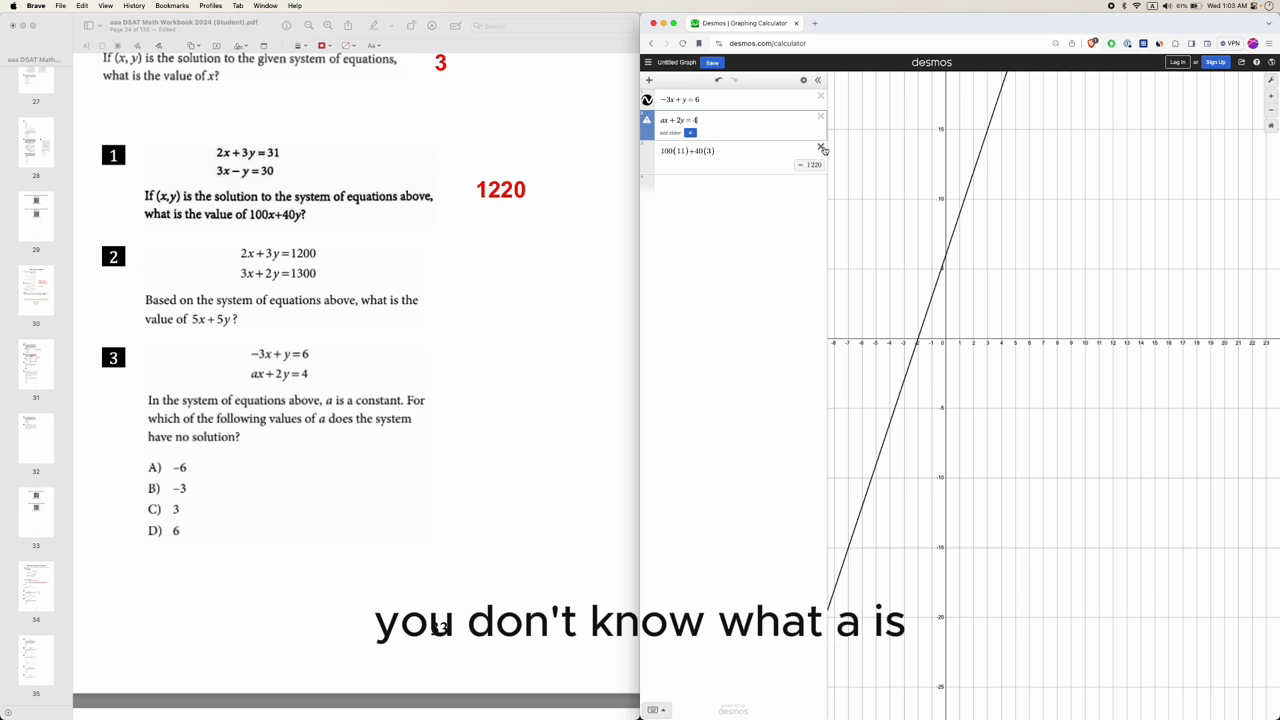
{"action": "left_click", "coordinate": [821, 148]}
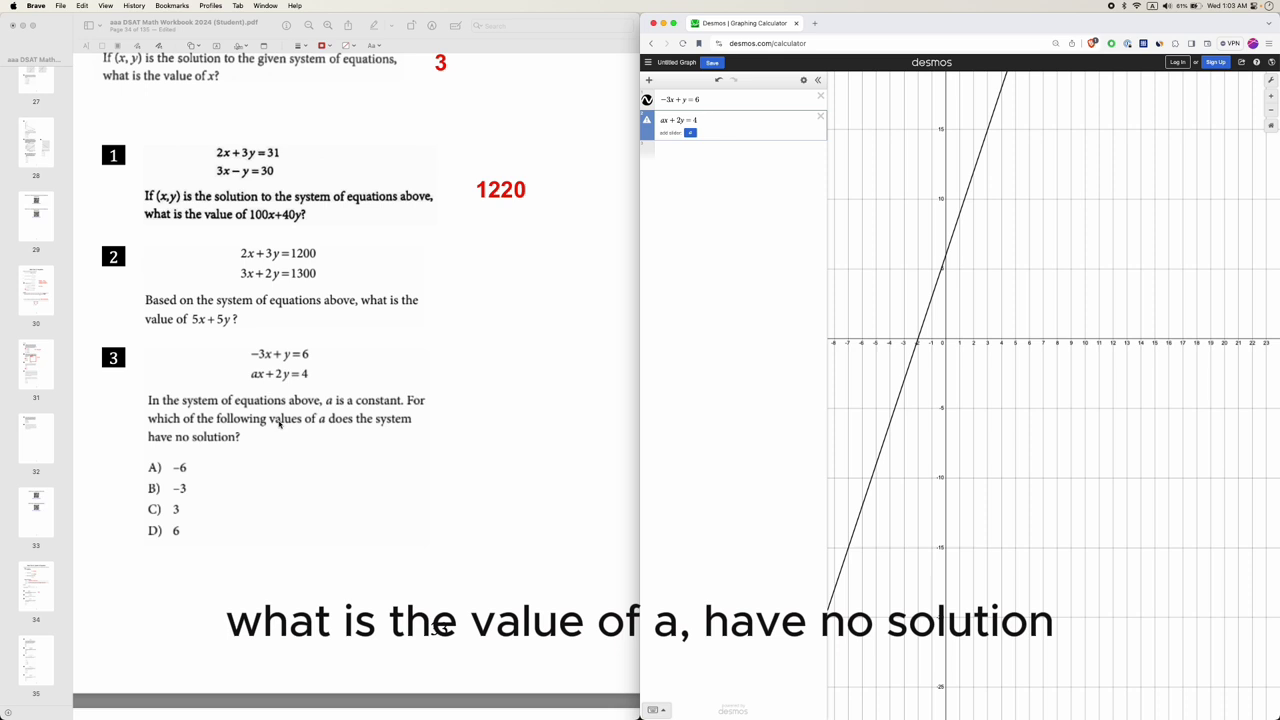
Add a slider for a, set it to -6, and check whether the two lines intersect
{"action": "left_click", "coordinate": [690, 133]}
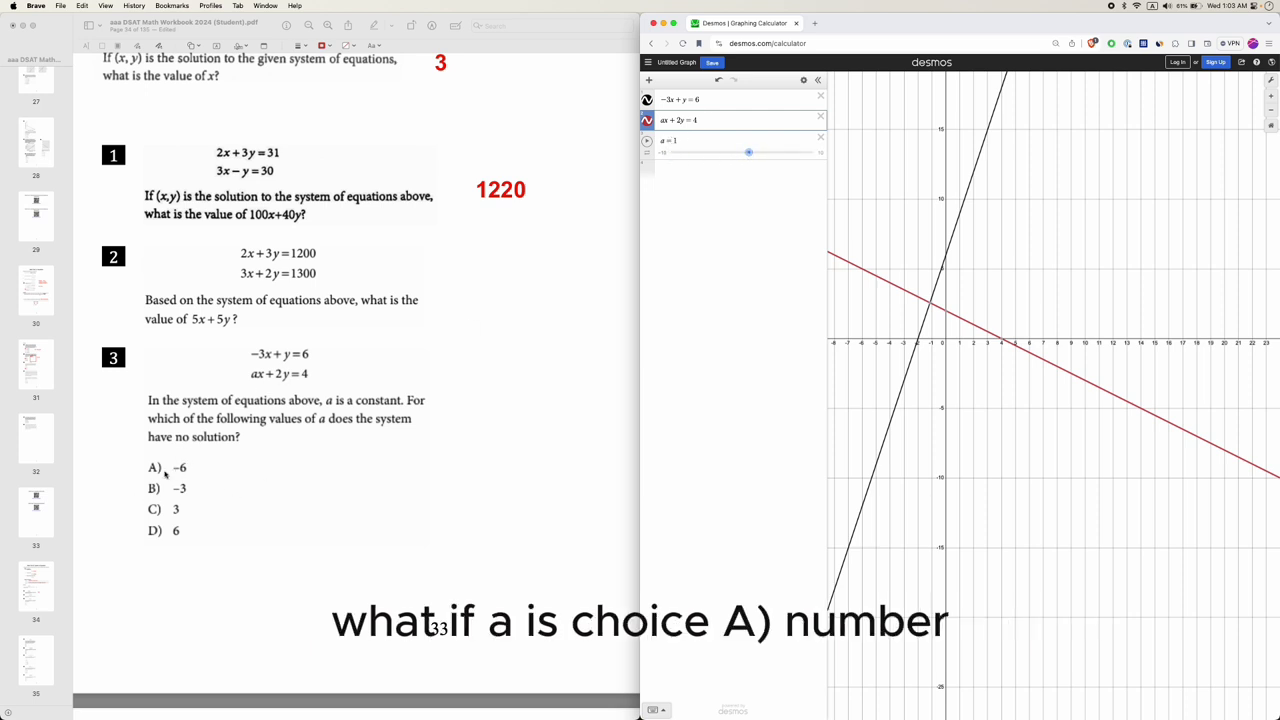
{"action": "left_click_drag", "start_coordinate": [749, 151], "coordinate": [700, 155]}
{"action": "scroll", "coordinate": [920, 242], "scroll_direction": "down", "scroll_amount": 5}
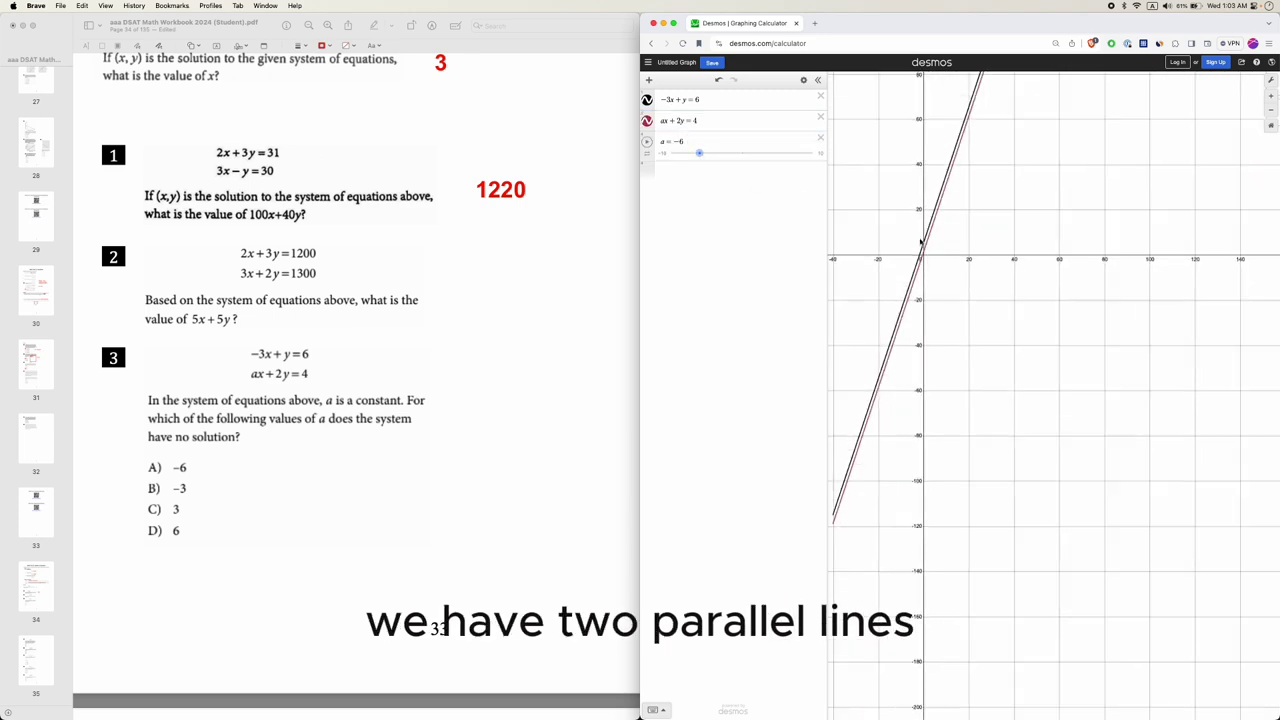
{"action": "scroll", "coordinate": [920, 242], "scroll_direction": "up", "scroll_amount": 8}
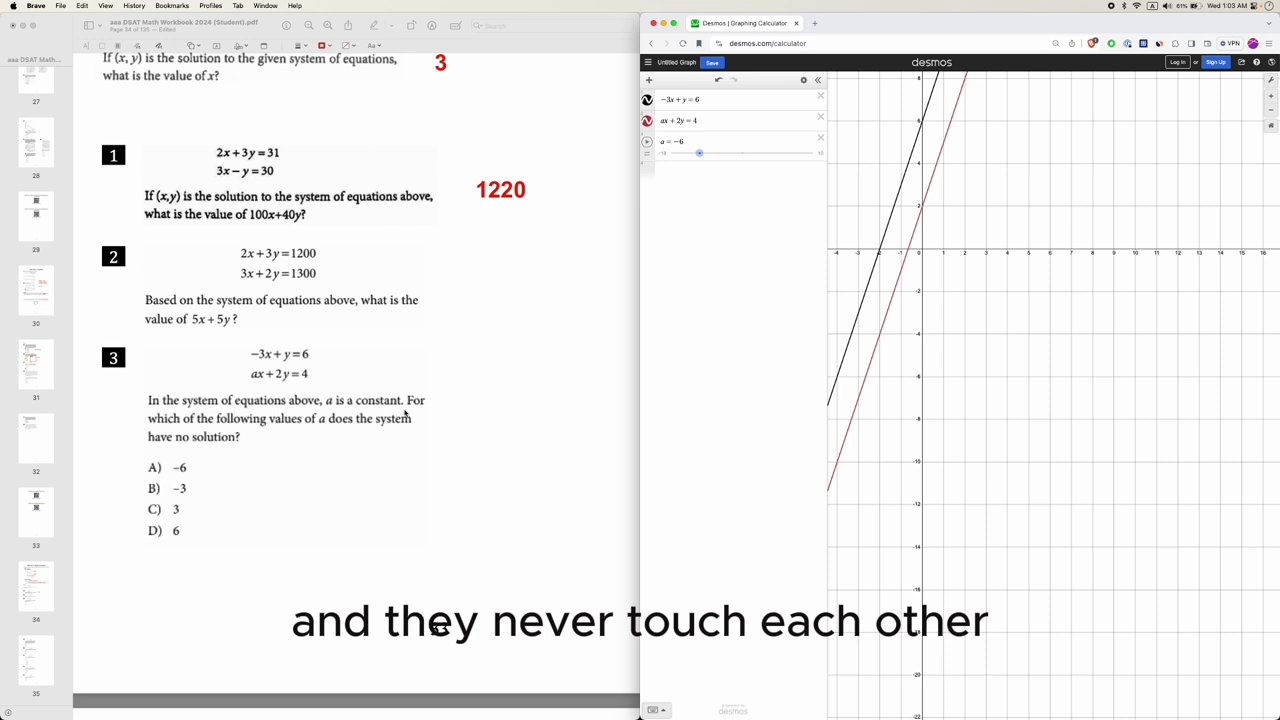
Return to the PDF in Preview and circle answer choice A of question 3
{"action": "left_click", "coordinate": [232, 445]}
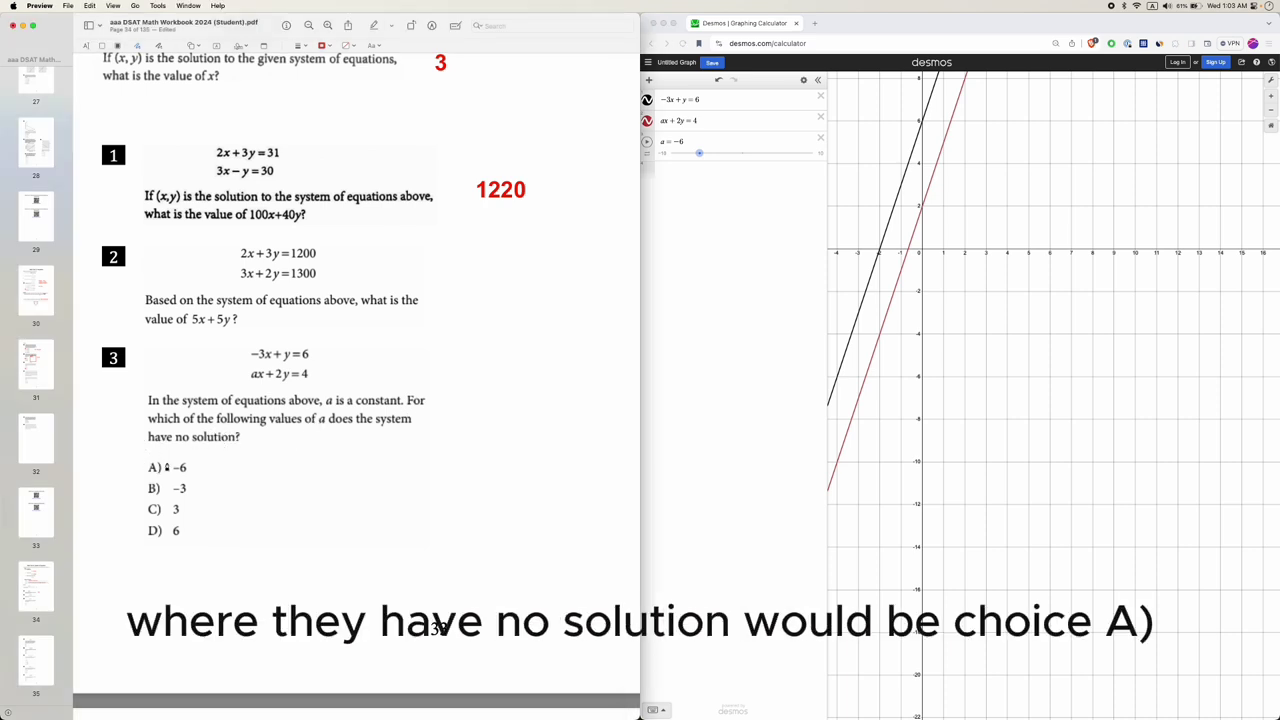
{"action": "mouse_move", "coordinate": [166, 467]}
{"action": "left_mouse_down"}
{"action": "mouse_move", "coordinate": [156, 478]}
{"action": "mouse_move", "coordinate": [145, 462]}
{"action": "mouse_move", "coordinate": [168, 462]}
{"action": "left_mouse_up"}
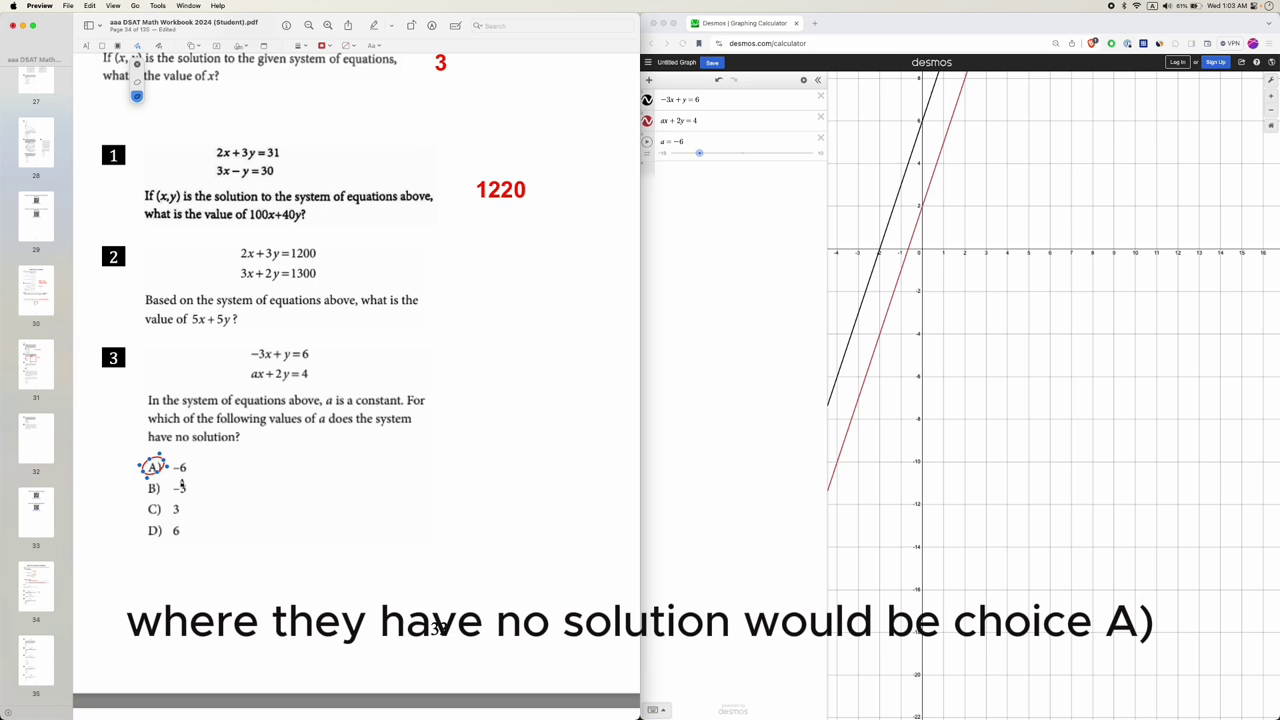
{"action": "left_click", "coordinate": [184, 486]}
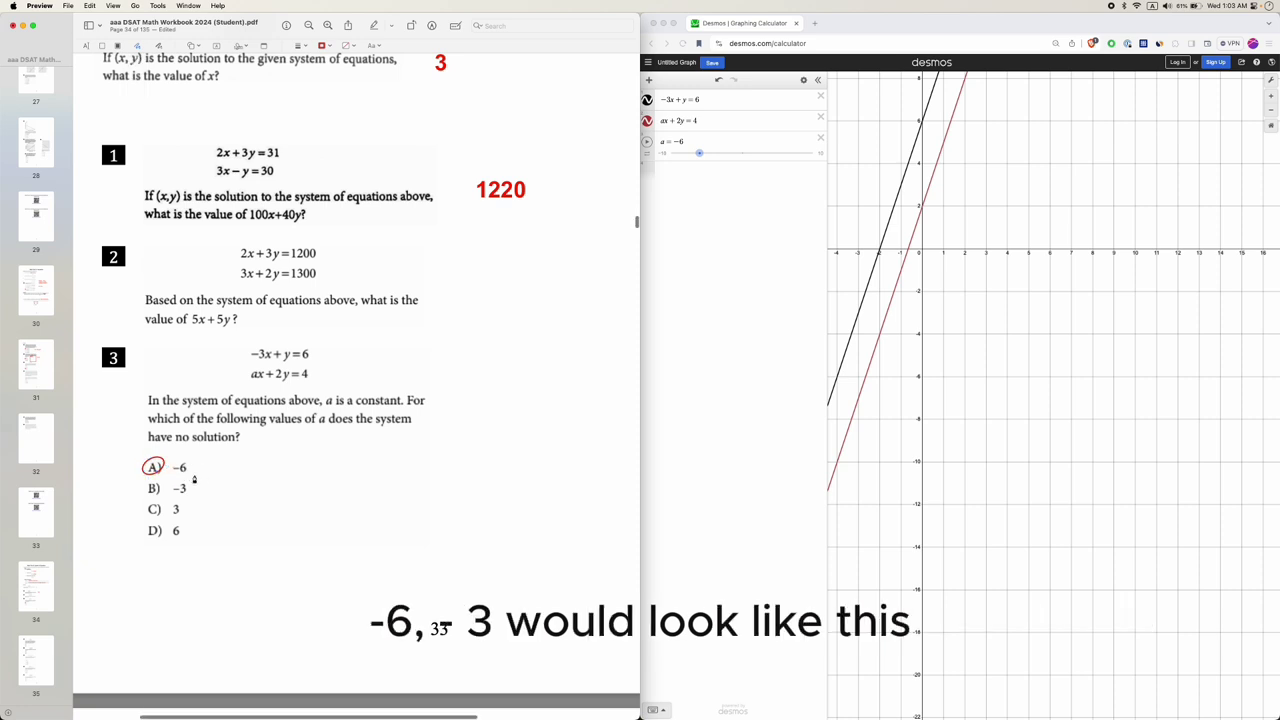
Vary a with the Desmos slider to compare the lines for other answer choices, returning it to -6
{"action": "left_click", "coordinate": [700, 152]}
{"action": "mouse_move", "coordinate": [700, 153]}
{"action": "left_mouse_down"}
{"action": "mouse_move", "coordinate": [820, 157]}
{"action": "mouse_move", "coordinate": [698, 157]}
{"action": "left_mouse_up"}
{"action": "left_click", "coordinate": [289, 457]}
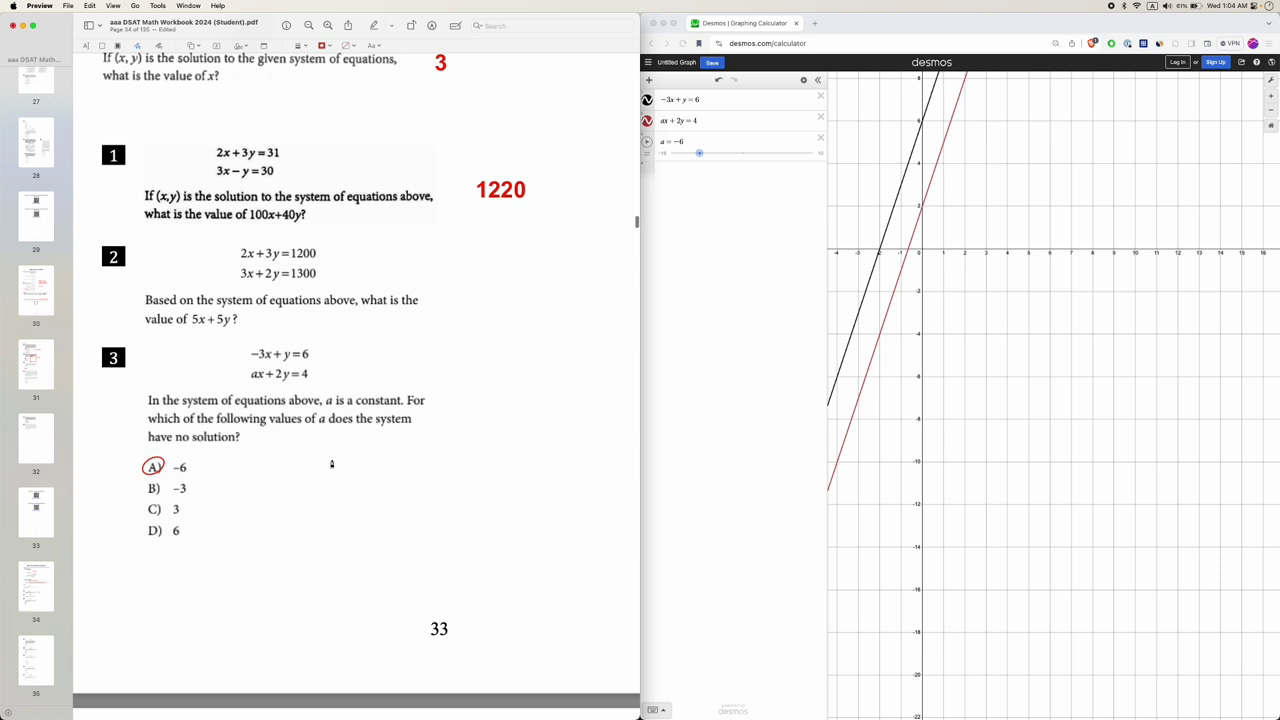
In Desmos, replace the a in ax + 2y = 4 with -6 and delete the slider for a
{"action": "left_click", "coordinate": [673, 127]}
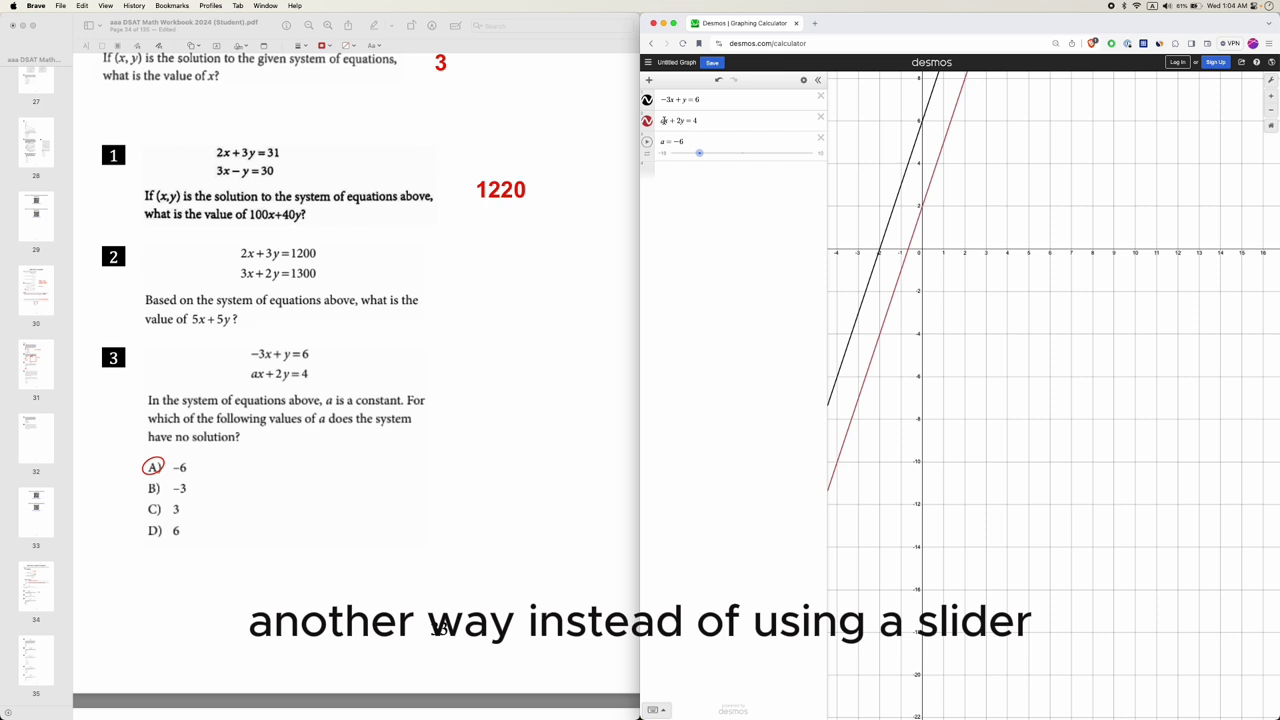
{"action": "left_click", "coordinate": [662, 120]}
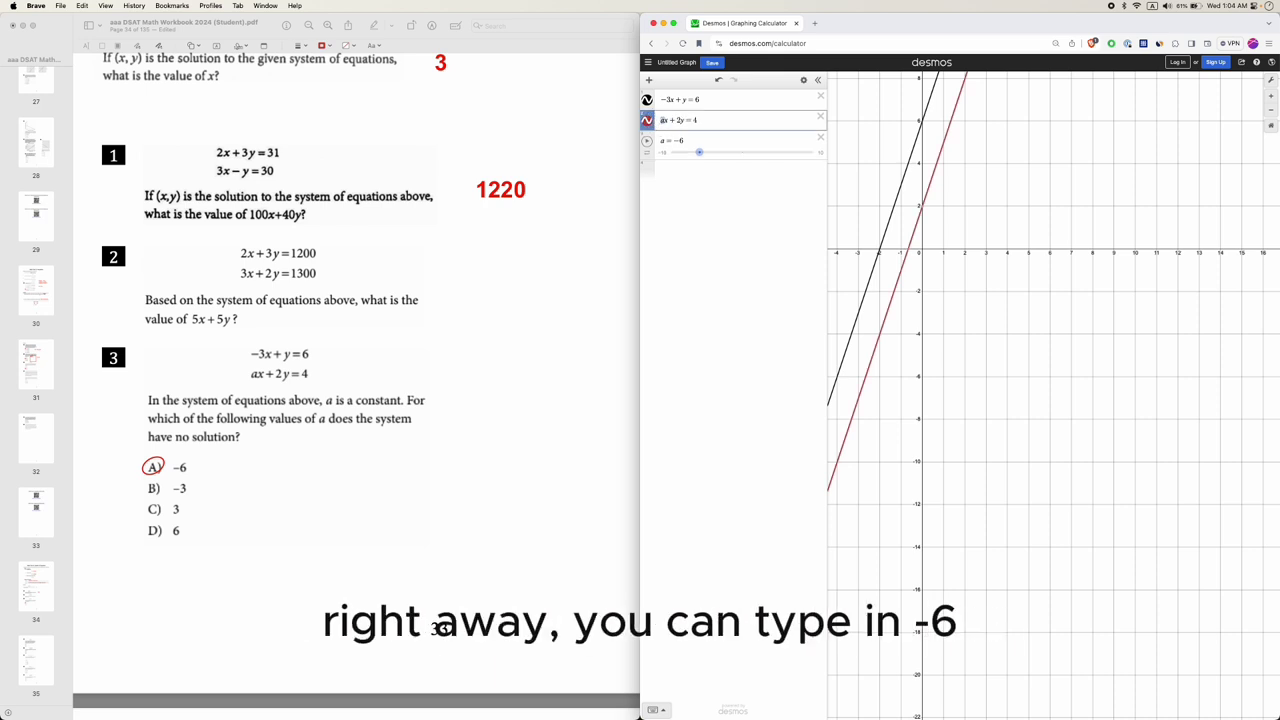
{"action": "key", "text": "Delete"}
{"action": "type", "text": "-6"}
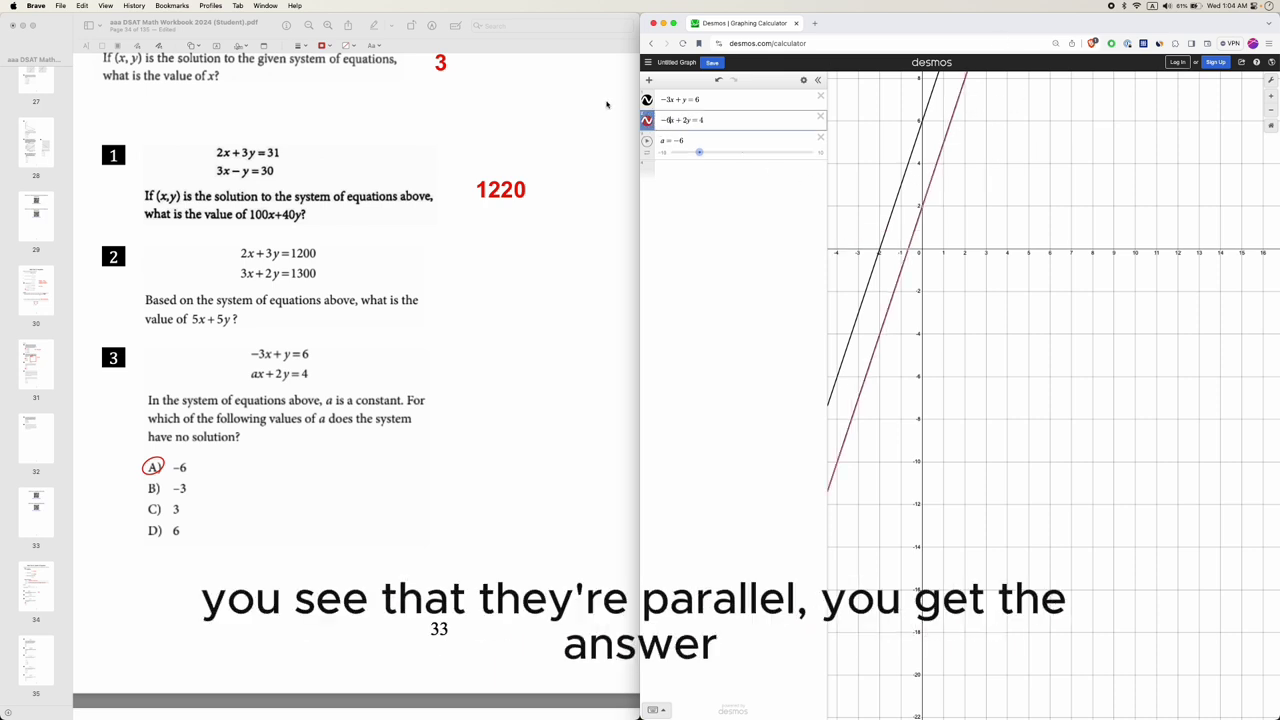
{"action": "left_click", "coordinate": [820, 138]}
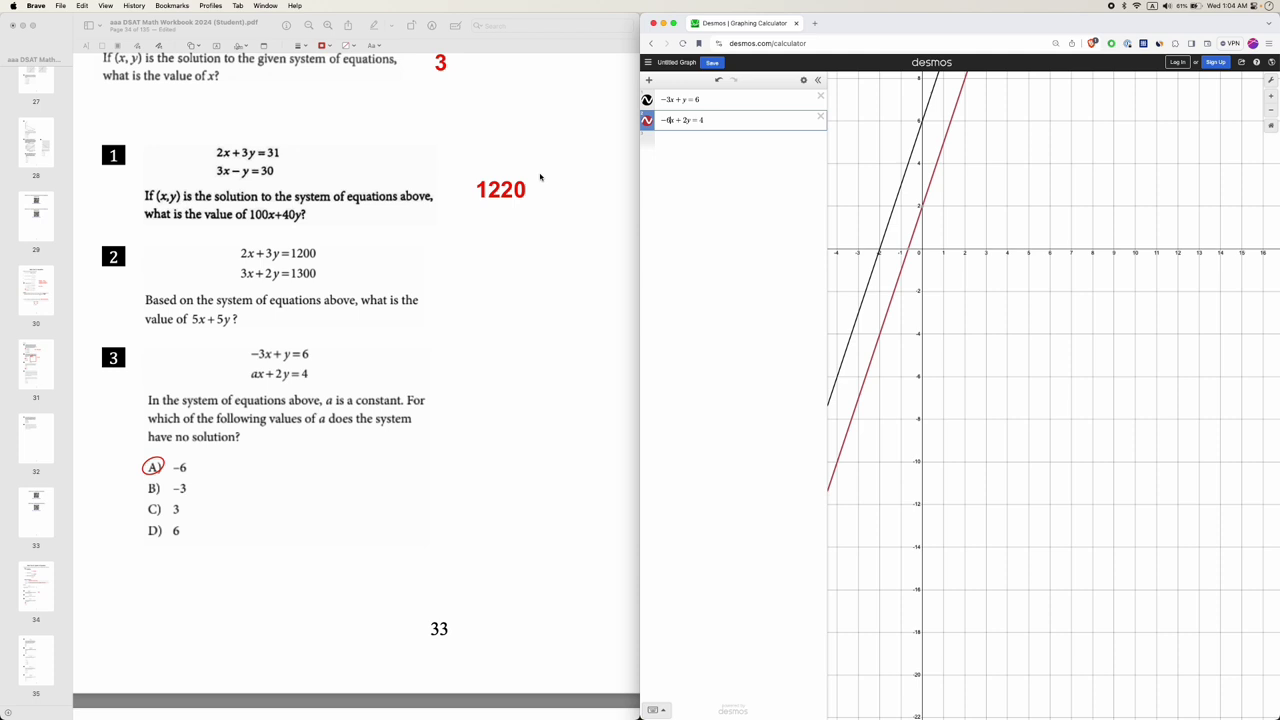
Replace the two graphed equations with question 4's y = x^2 and y = 2x + 3
{"action": "scroll", "coordinate": [282, 376], "scroll_direction": "down", "scroll_amount": 10}
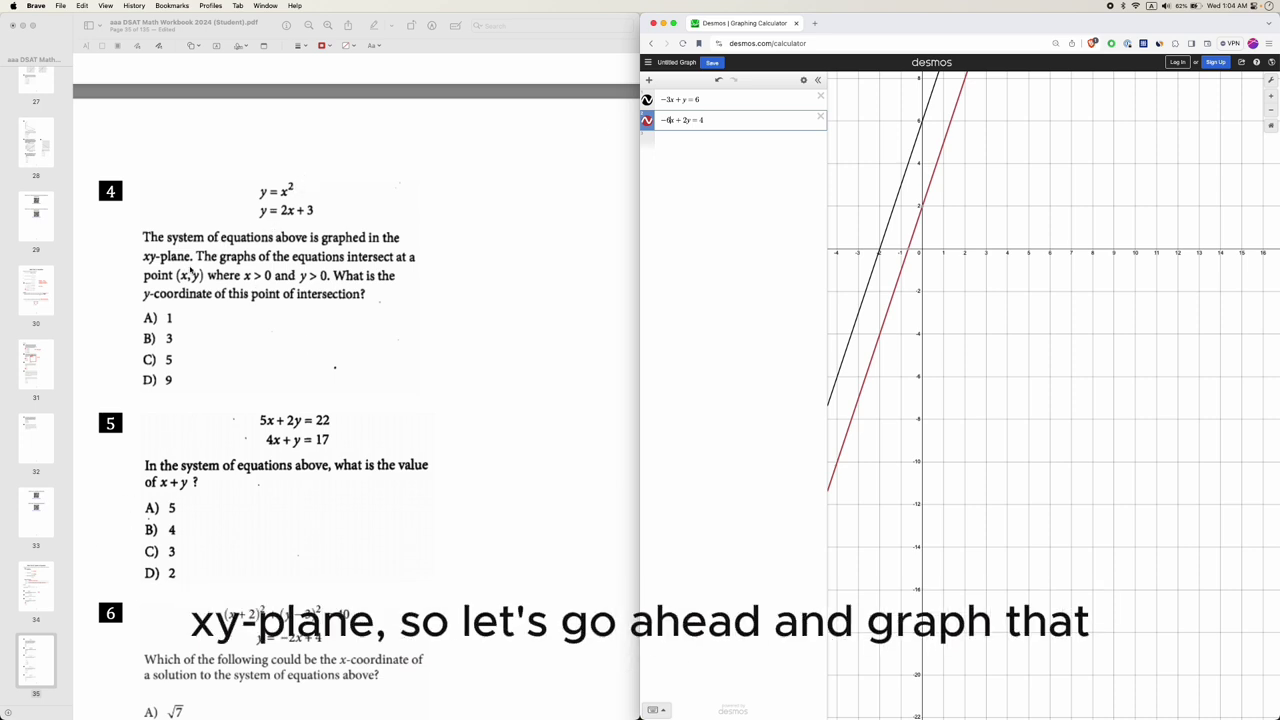
{"action": "left_click_drag", "start_coordinate": [708, 99], "coordinate": [657, 100]}
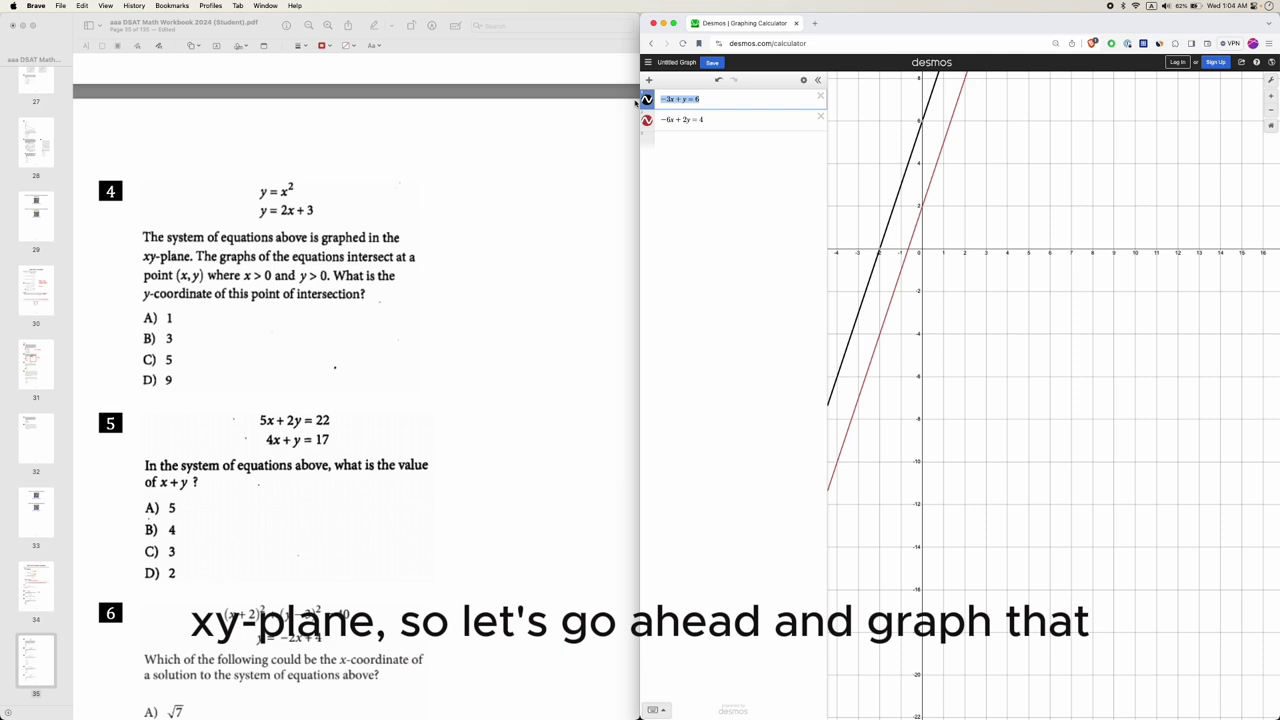
{"action": "type", "text": "y=x^2"}
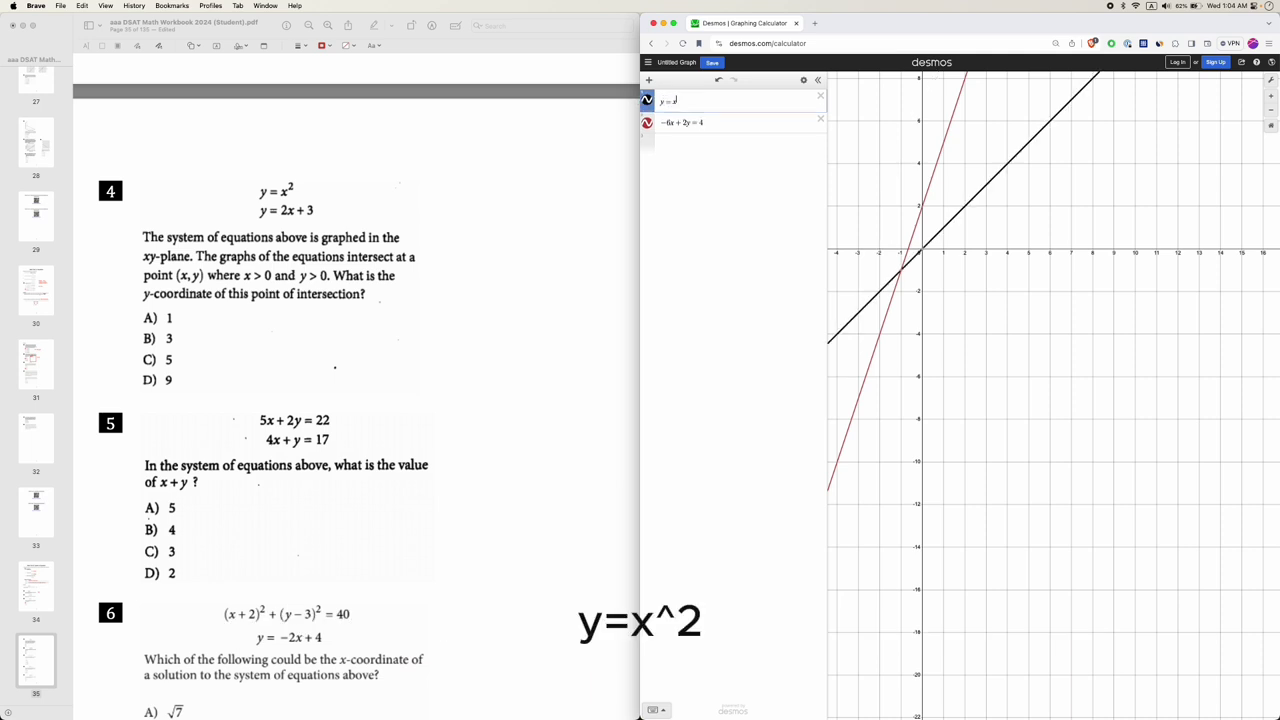
{"action": "left_click", "coordinate": [717, 121]}
{"action": "key", "text": "super+a"}
{"action": "type", "text": "y=2x+3"}
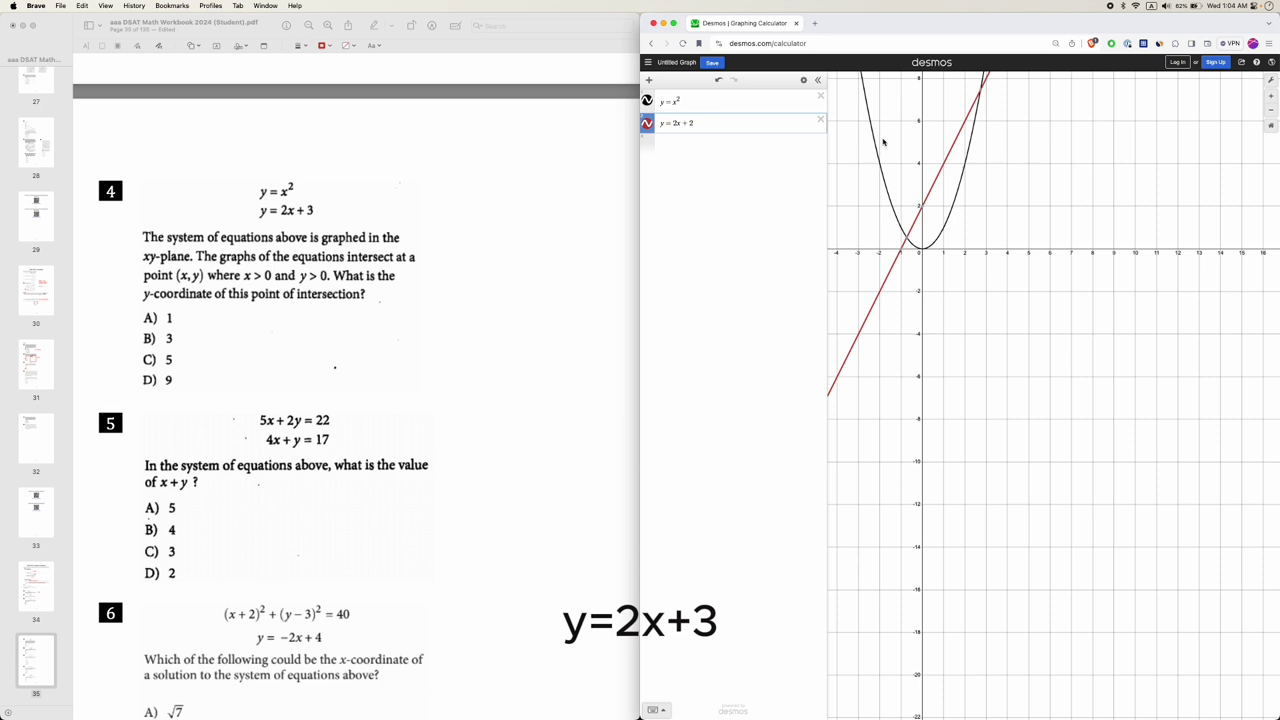
{"action": "key", "text": "BackSpace"}
{"action": "type", "text": "3"}
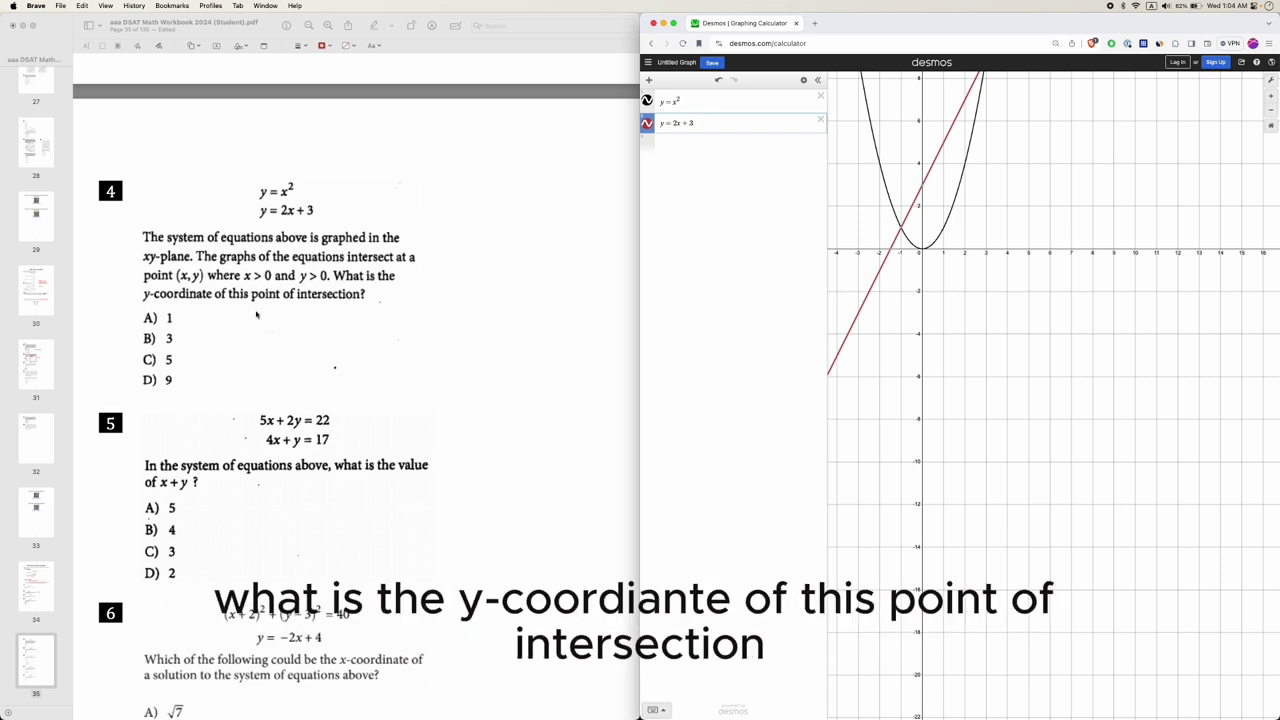
Examine both points where the parabola and the line intersect to find the one with positive x and y
{"action": "left_click_drag", "start_coordinate": [975, 248], "coordinate": [956, 410]}
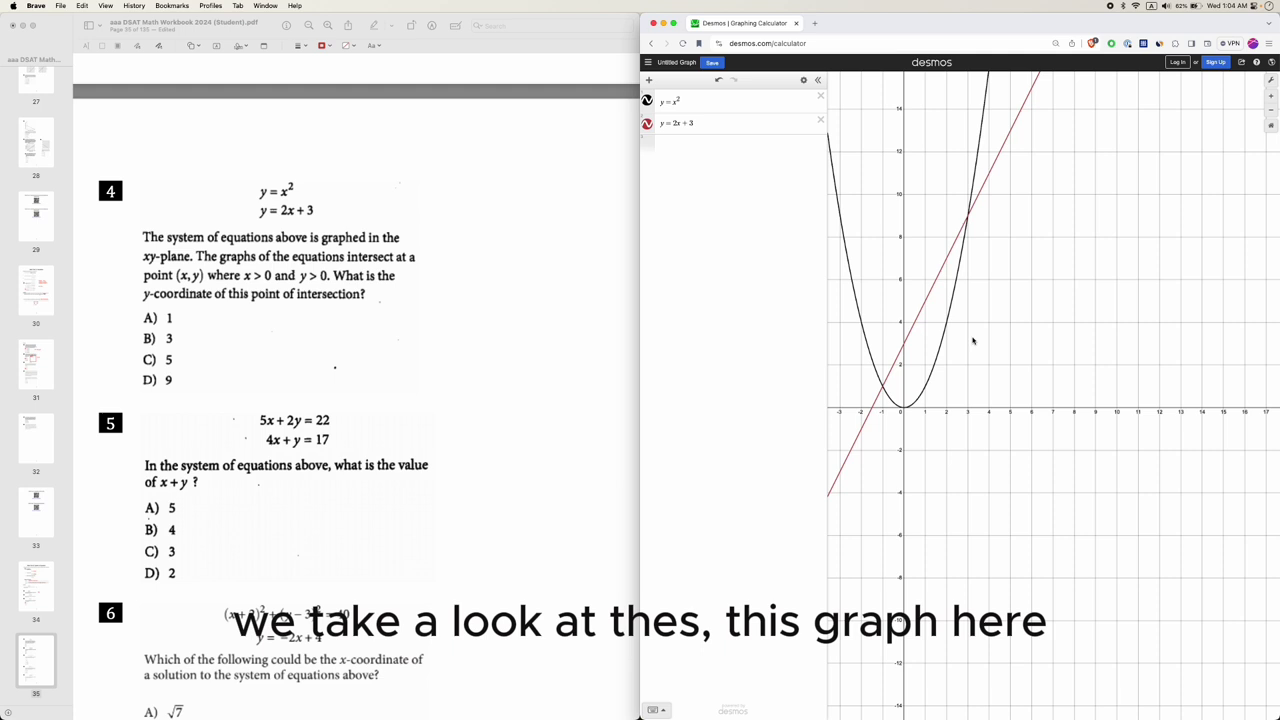
{"action": "left_click_drag", "start_coordinate": [956, 316], "coordinate": [997, 322]}
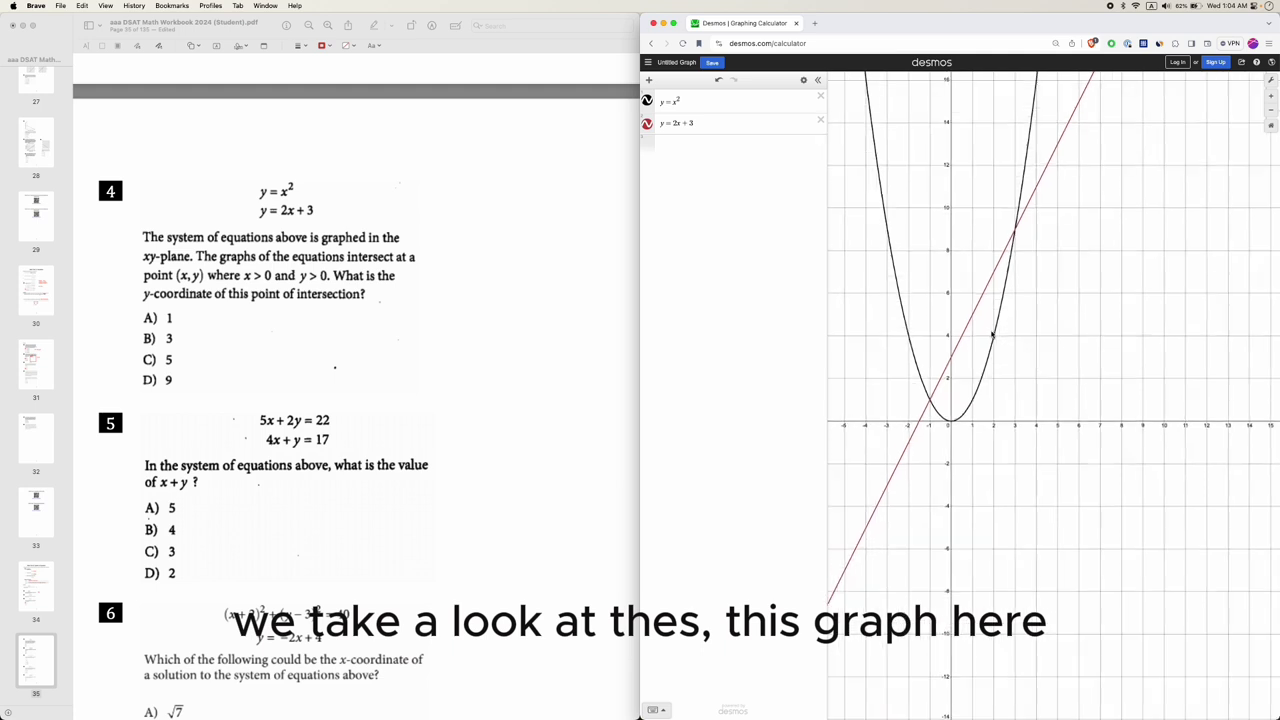
{"action": "left_click", "coordinate": [929, 400]}
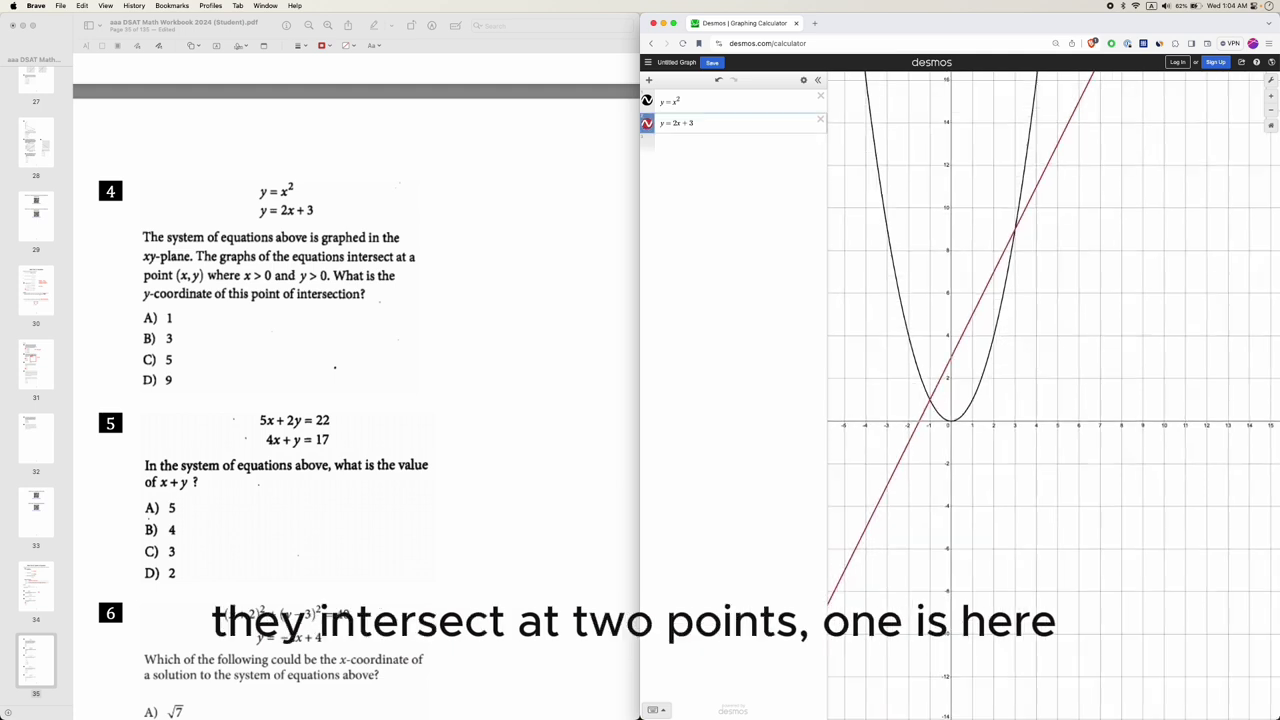
{"action": "left_click", "coordinate": [1014, 229]}
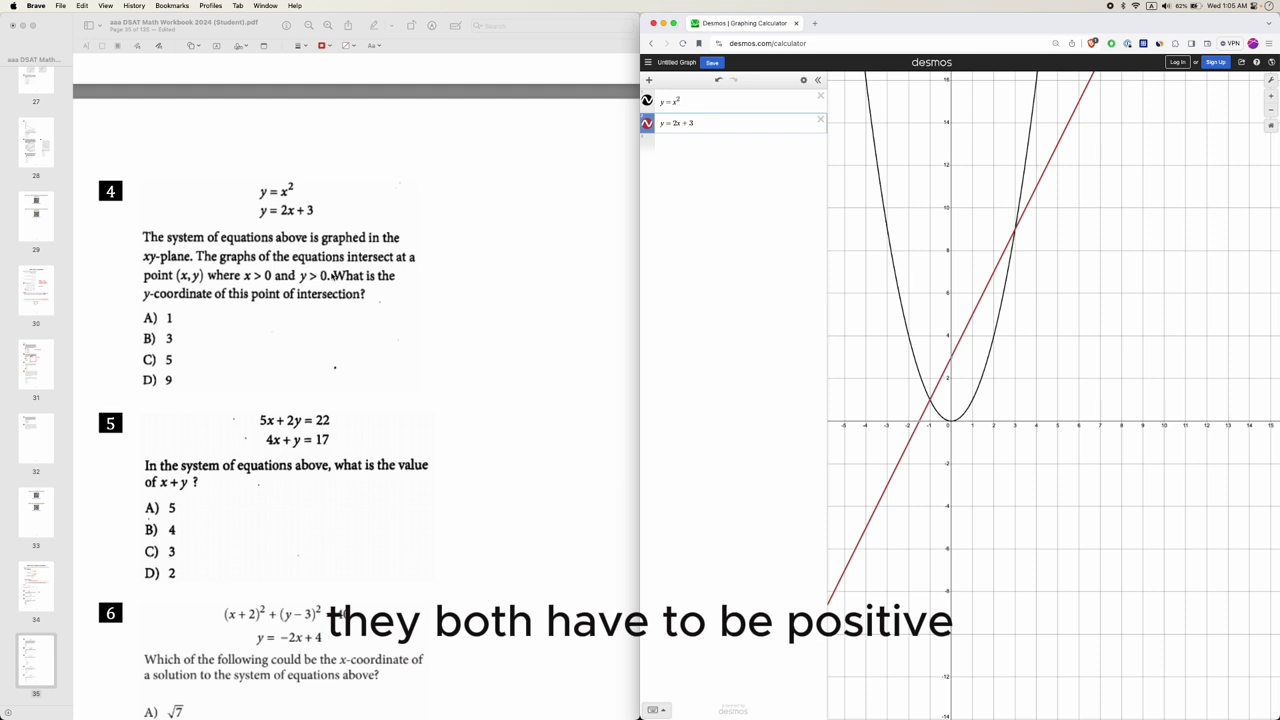
{"action": "left_click", "coordinate": [929, 400]}
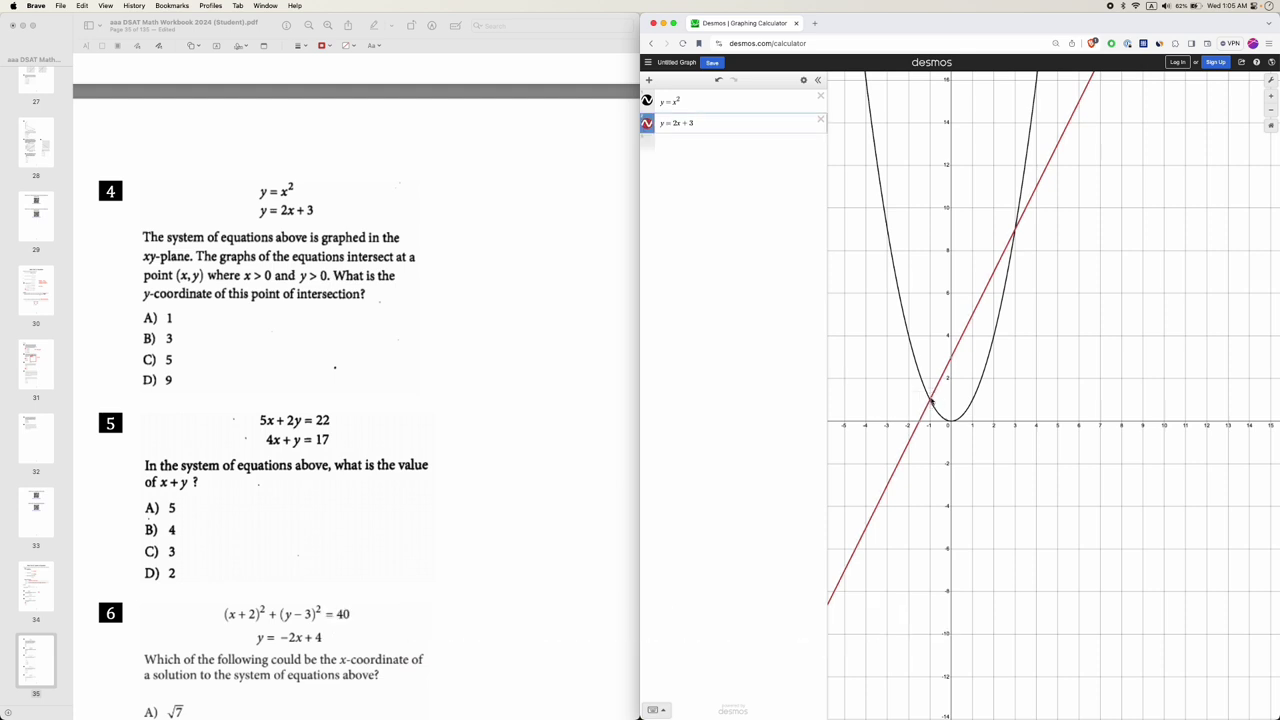
{"action": "left_click_drag", "start_coordinate": [931, 401], "coordinate": [934, 416]}
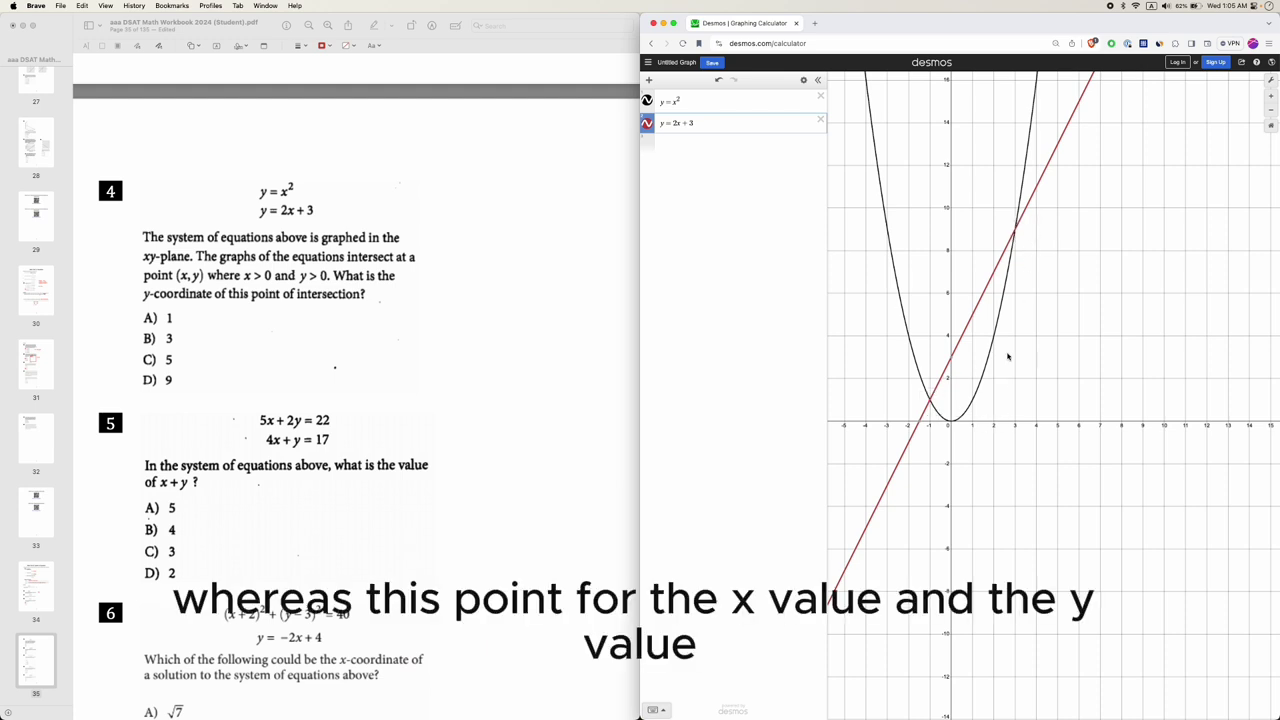
Read the y-coordinate of the parabola and line's intersection point that has positive x and y
{"action": "left_click_drag", "start_coordinate": [1015, 234], "coordinate": [1018, 229]}
{"action": "left_click", "coordinate": [1023, 231]}
{"action": "left_click", "coordinate": [1016, 232]}
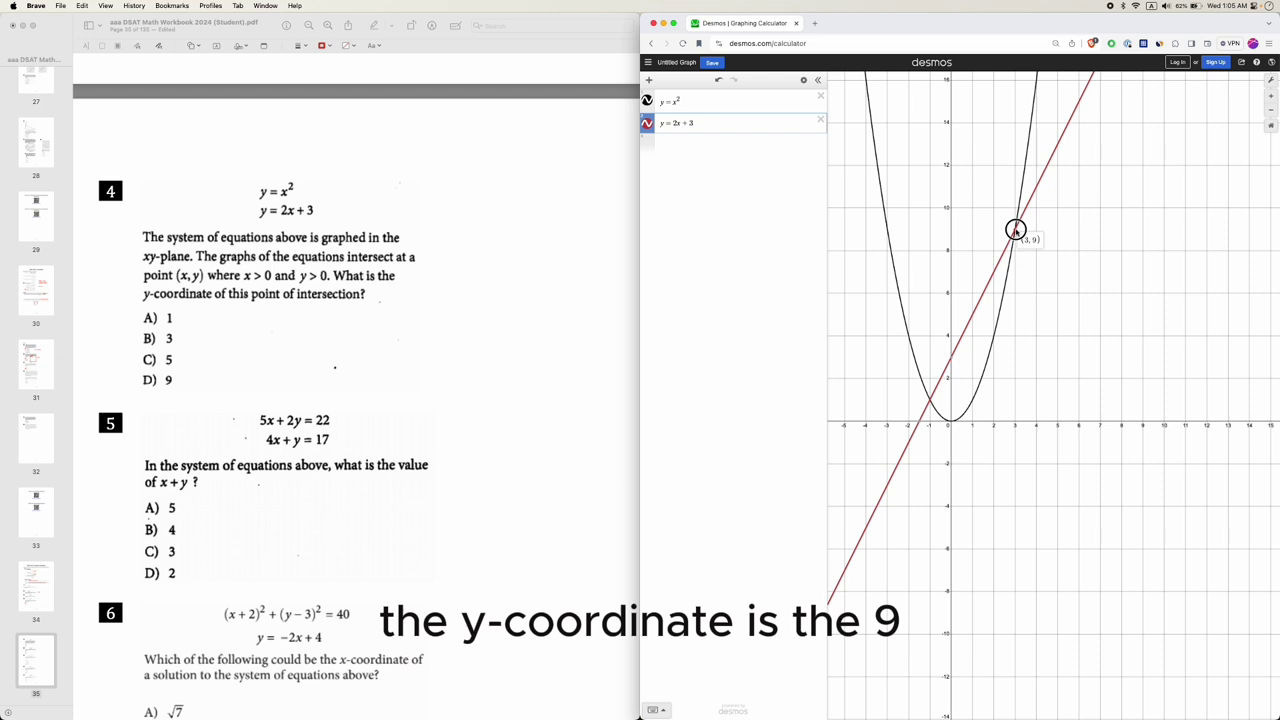
{"action": "mouse_move", "coordinate": [1016, 230]}
{"action": "left_mouse_down"}
{"action": "mouse_move", "coordinate": [1003, 224]}
{"action": "mouse_move", "coordinate": [1017, 227]}
{"action": "left_mouse_up"}
Switch to the workbook in Preview and circle answer choice D for question 4
{"action": "left_click", "coordinate": [300, 369]}
{"action": "left_click", "coordinate": [150, 389]}
{"action": "mouse_move", "coordinate": [150, 389]}
{"action": "left_mouse_down"}
{"action": "mouse_move", "coordinate": [160, 372]}
{"action": "mouse_move", "coordinate": [155, 388]}
{"action": "left_mouse_up"}
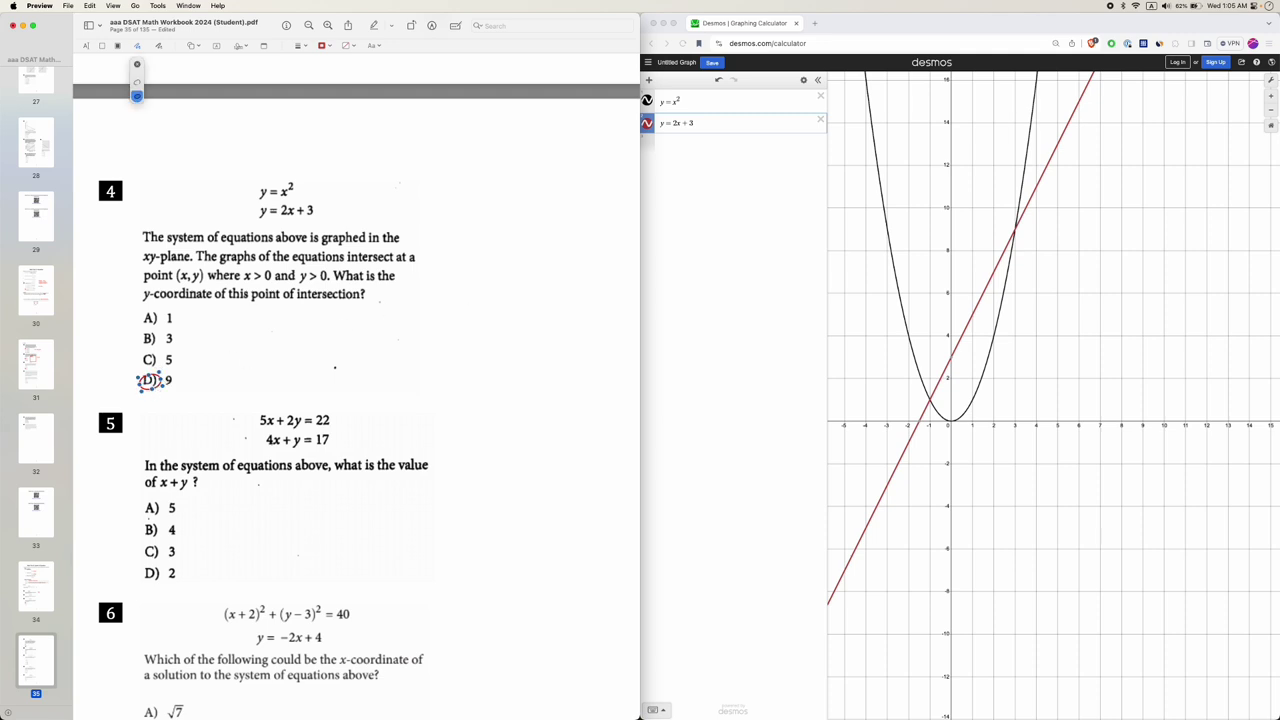
Look through the remaining practice questions 5 to 8 in the workbook
{"action": "scroll", "coordinate": [300, 367], "scroll_direction": "down", "scroll_amount": 10}
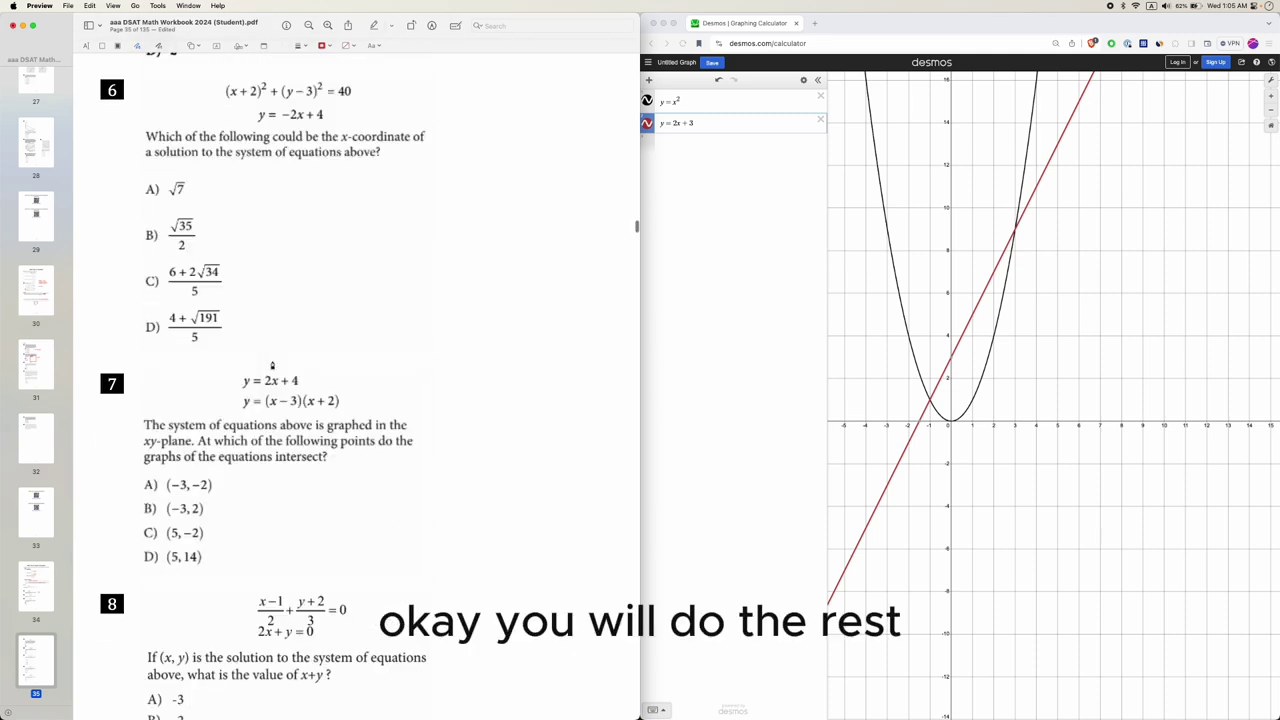
{"action": "scroll", "coordinate": [271, 366], "scroll_direction": "down", "scroll_amount": 5}
{"action": "scroll", "coordinate": [272, 366], "scroll_direction": "up", "scroll_amount": 4}
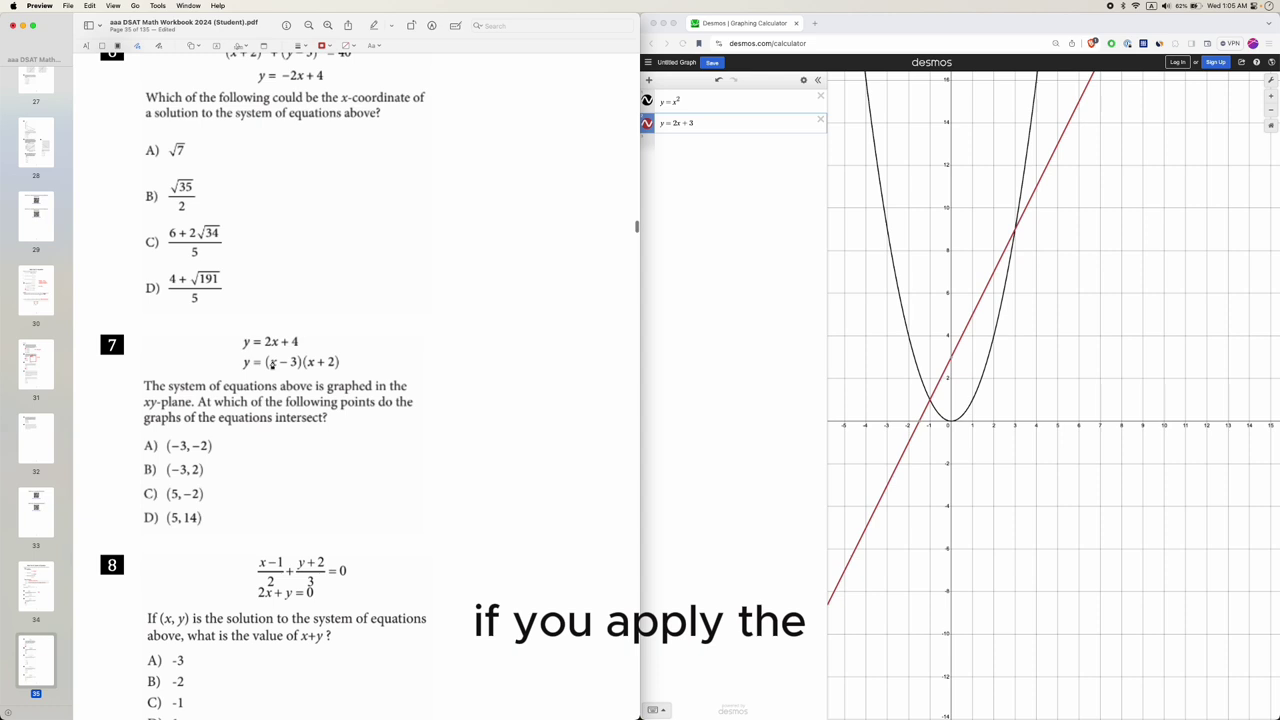
{"action": "scroll", "coordinate": [271, 366], "scroll_direction": "up", "scroll_amount": 7}
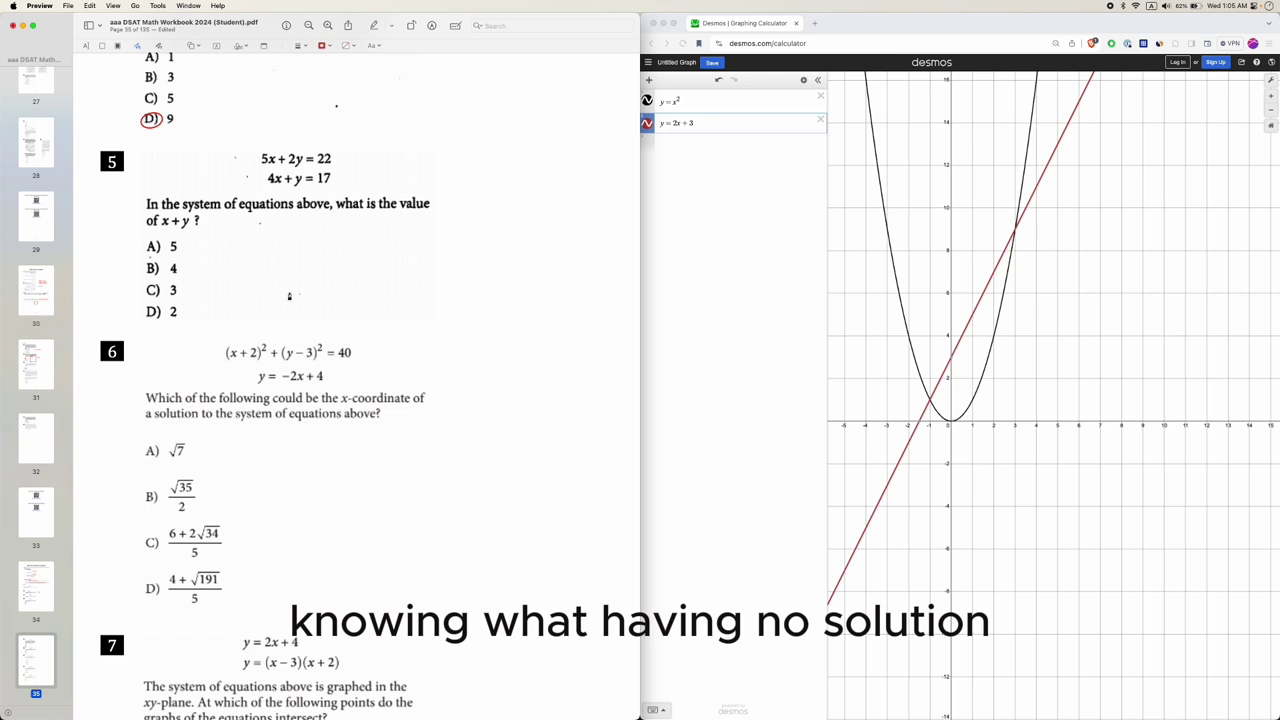
{"action": "scroll", "coordinate": [289, 296], "scroll_direction": "down", "scroll_amount": 2}
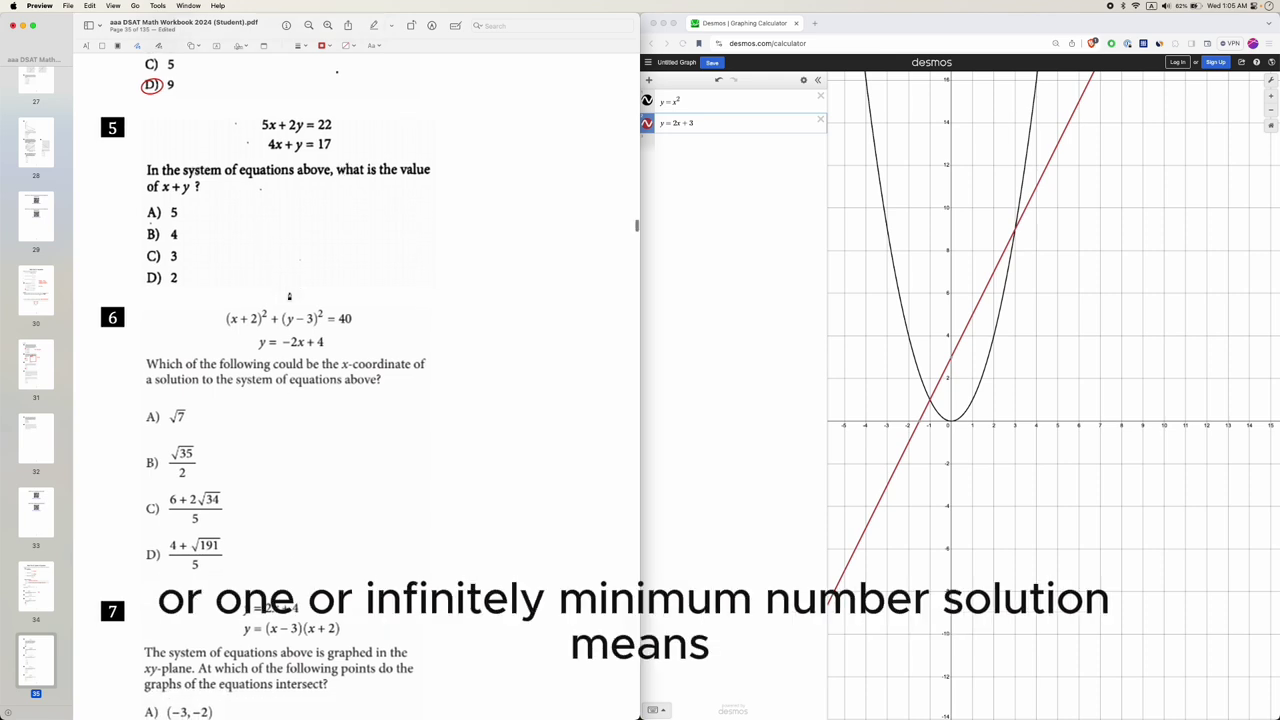
{"action": "scroll", "coordinate": [289, 296], "scroll_direction": "down", "scroll_amount": 10}
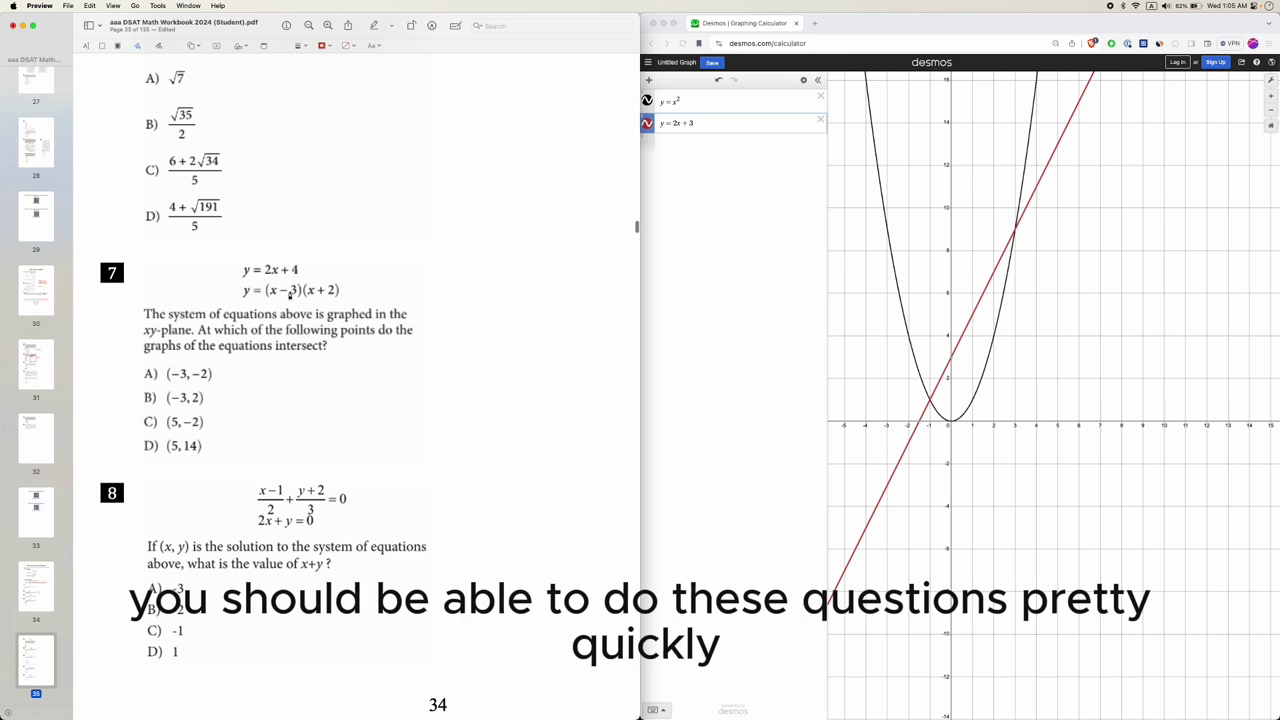
{"action": "scroll", "coordinate": [289, 296], "scroll_direction": "down", "scroll_amount": 4}
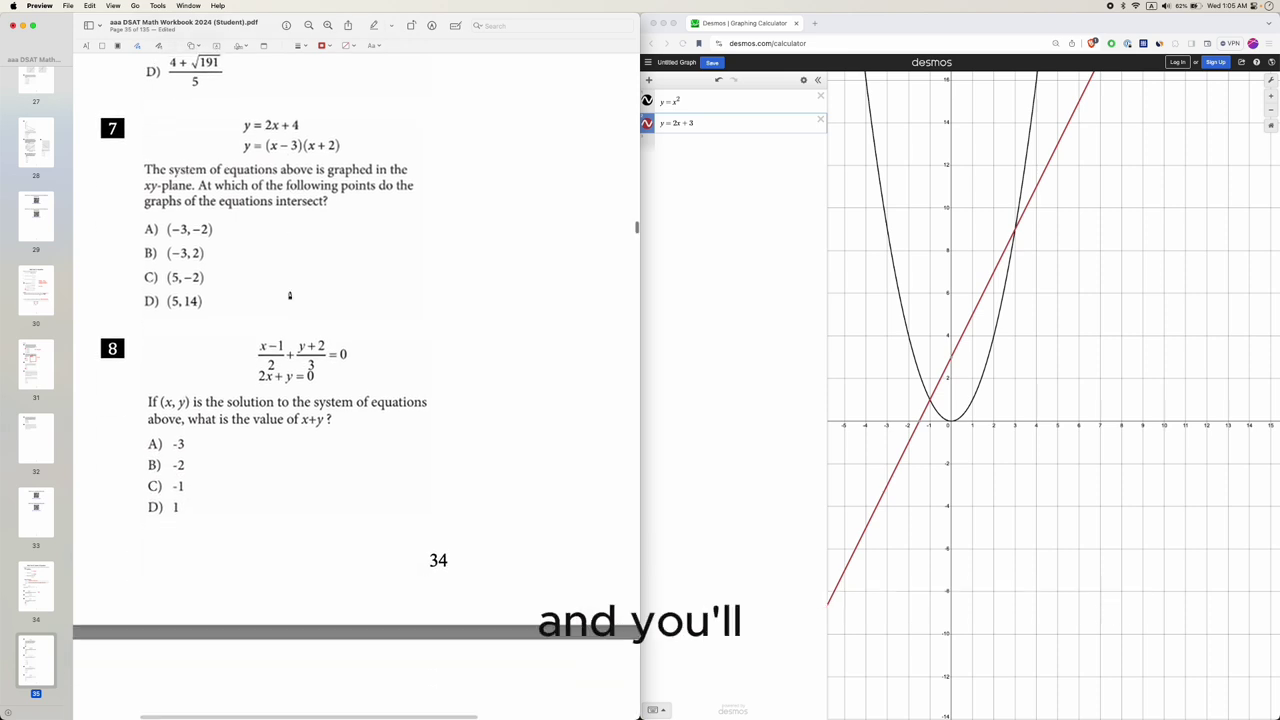
{"action": "scroll", "coordinate": [289, 295], "scroll_direction": "down", "scroll_amount": 1}
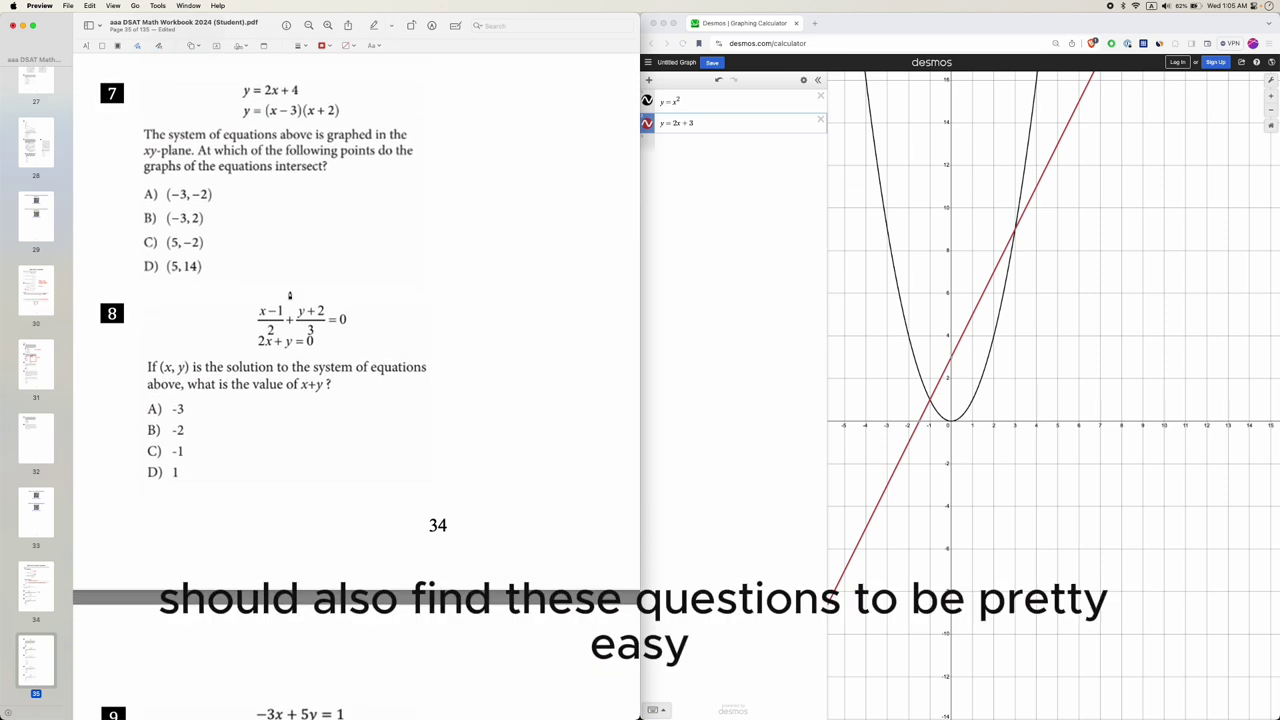